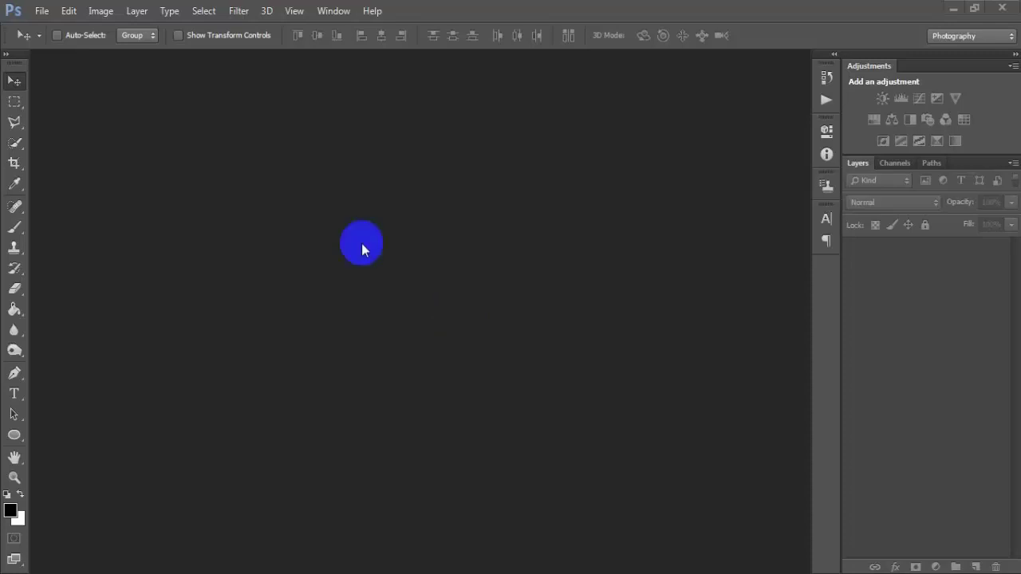
Open the portrait 0000 1 (1).jpg and dock its window as a tab.
{"action": "left_click", "coordinate": [42, 10]}
{"action": "left_click", "coordinate": [87, 41]}
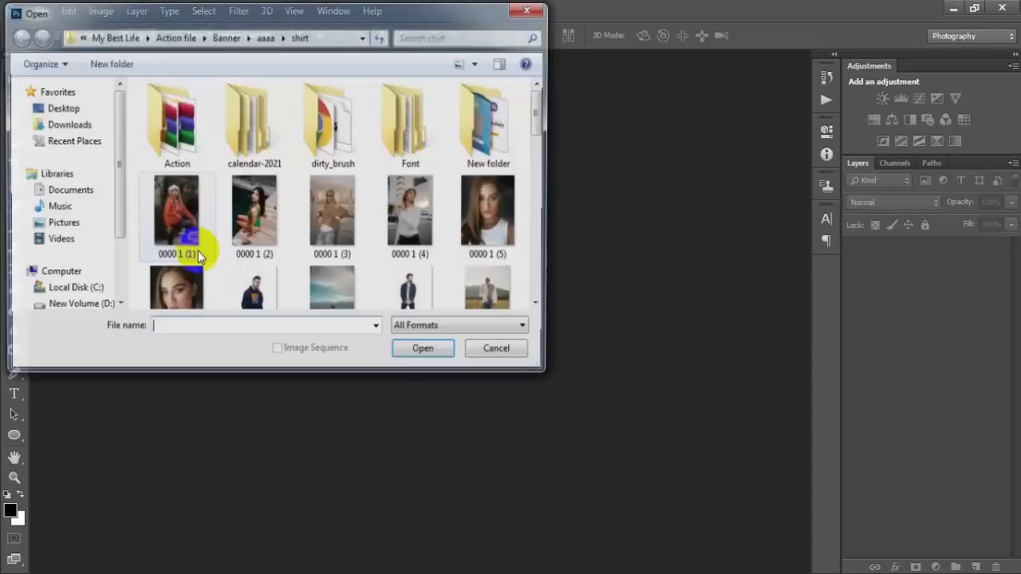
{"action": "left_click", "coordinate": [182, 234]}
{"action": "left_click", "coordinate": [426, 353]}
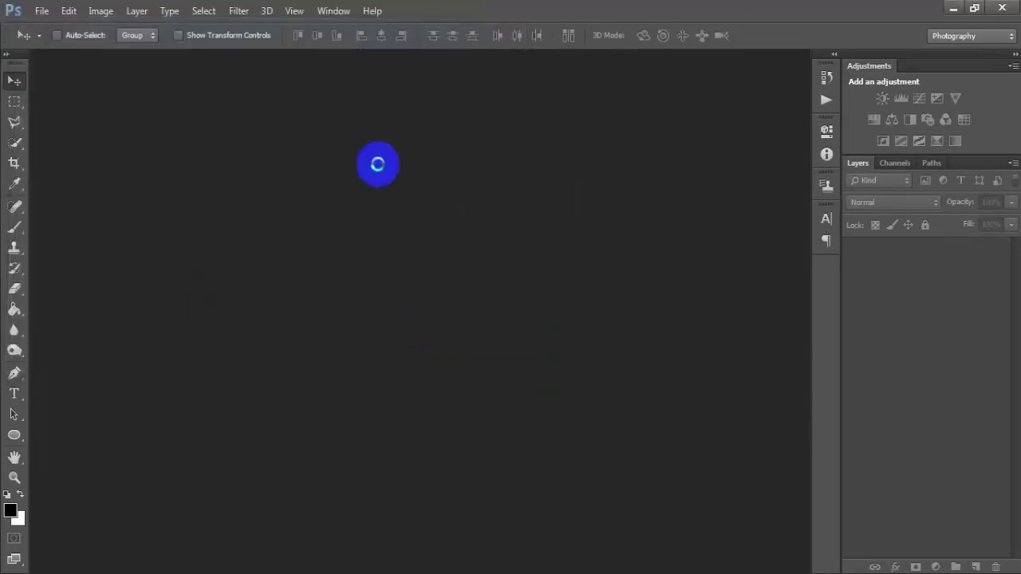
{"action": "left_click_drag", "start_coordinate": [197, 61], "coordinate": [413, 62]}
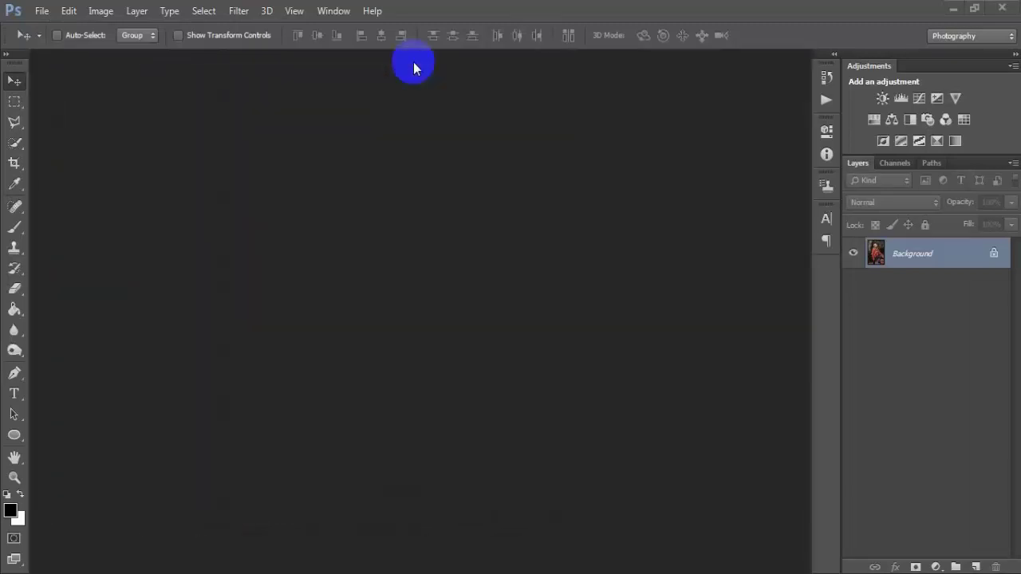
Duplicate the background layer as Layer 1 and launch Camera Raw Filter on it.
{"action": "key", "text": "ctrl+j"}
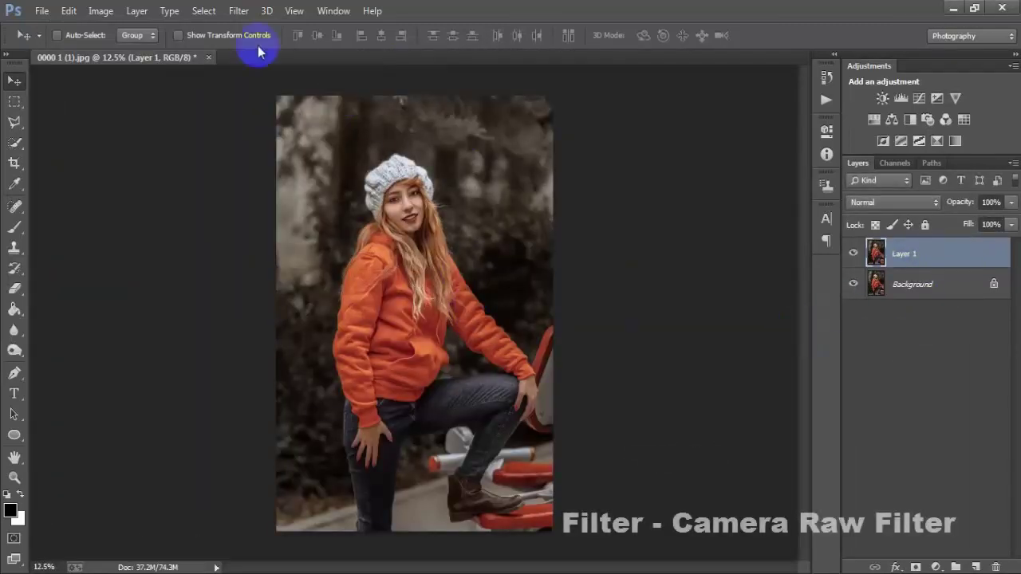
{"action": "left_click", "coordinate": [236, 15]}
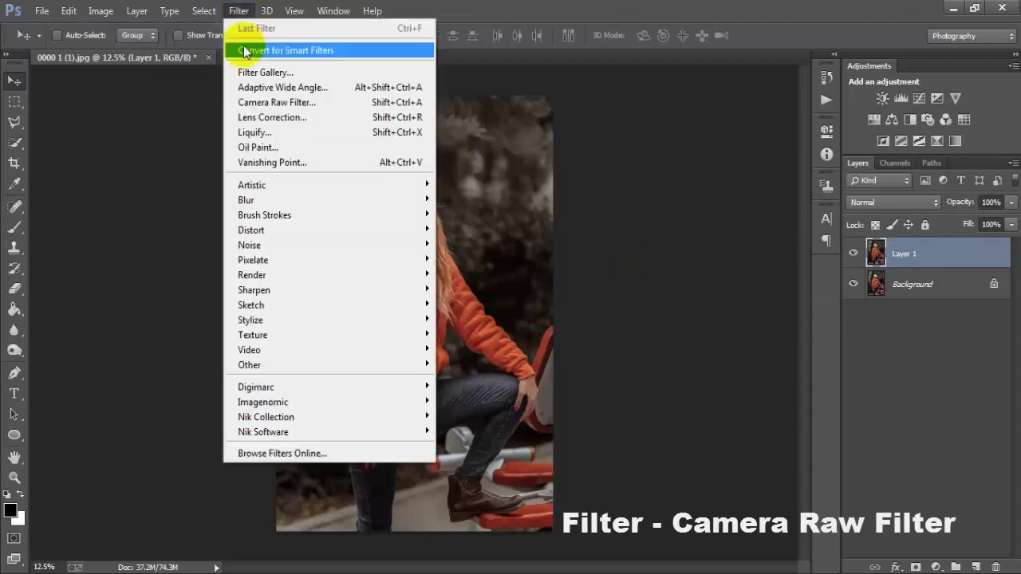
{"action": "left_click", "coordinate": [372, 103]}
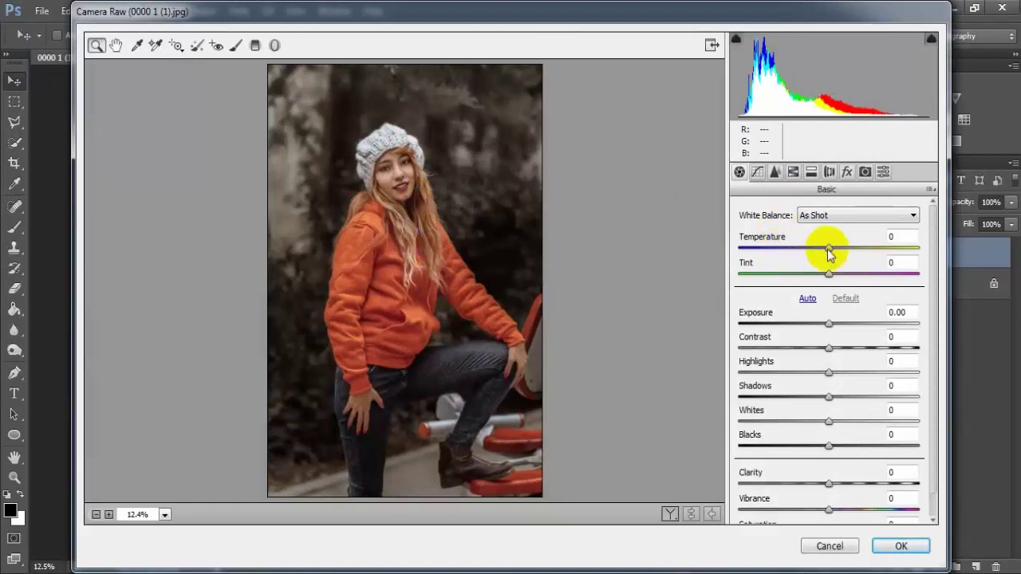
Set Temperature +6, Tint +1, Exposure +0.20 and Contrast +30 in the Basic panel.
{"action": "left_click_drag", "start_coordinate": [825, 251], "coordinate": [835, 255]}
{"action": "left_click", "coordinate": [830, 276]}
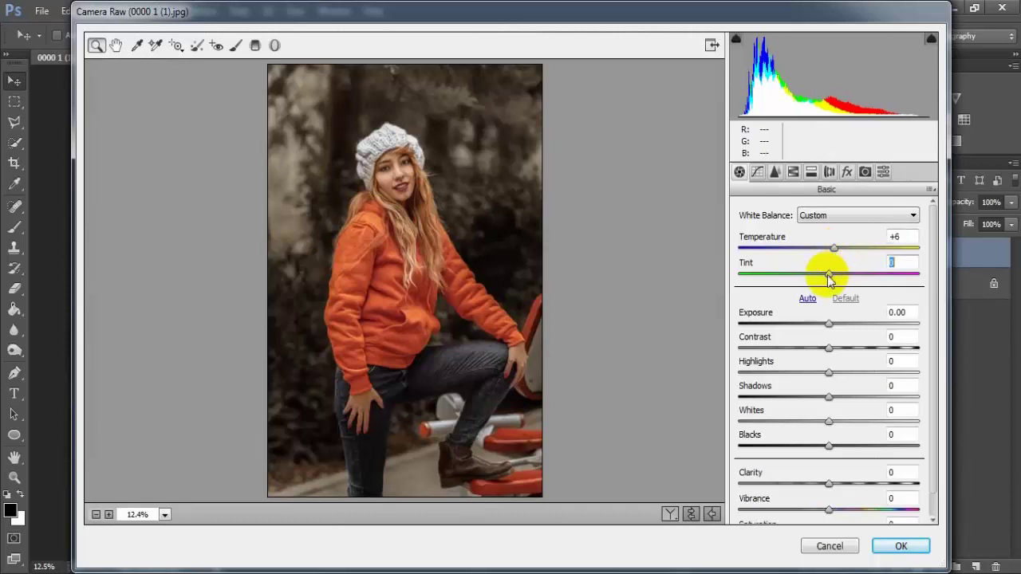
{"action": "left_click_drag", "start_coordinate": [829, 277], "coordinate": [831, 276]}
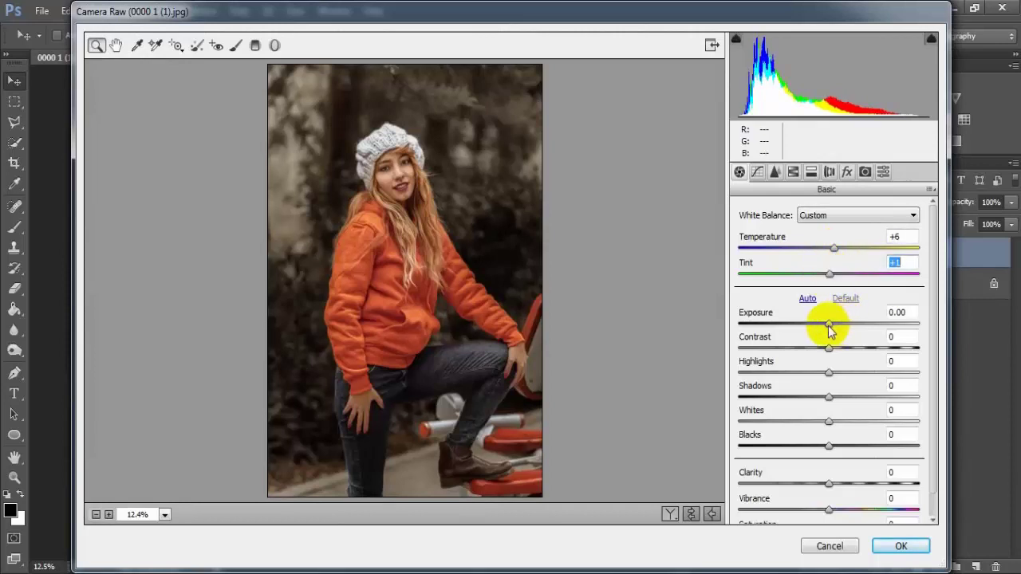
{"action": "left_click_drag", "start_coordinate": [830, 327], "coordinate": [833, 332]}
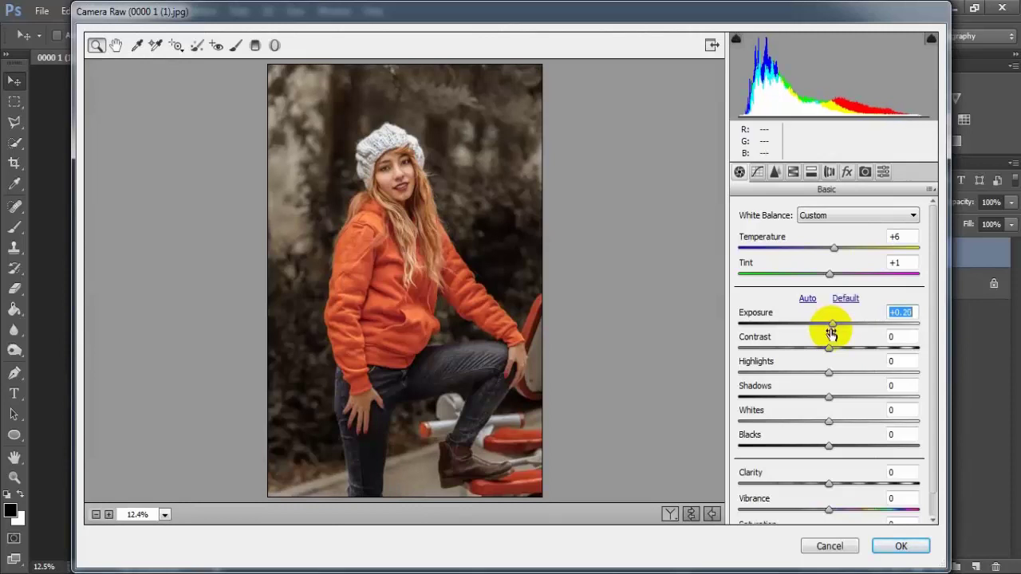
{"action": "left_click_drag", "start_coordinate": [828, 352], "coordinate": [855, 358]}
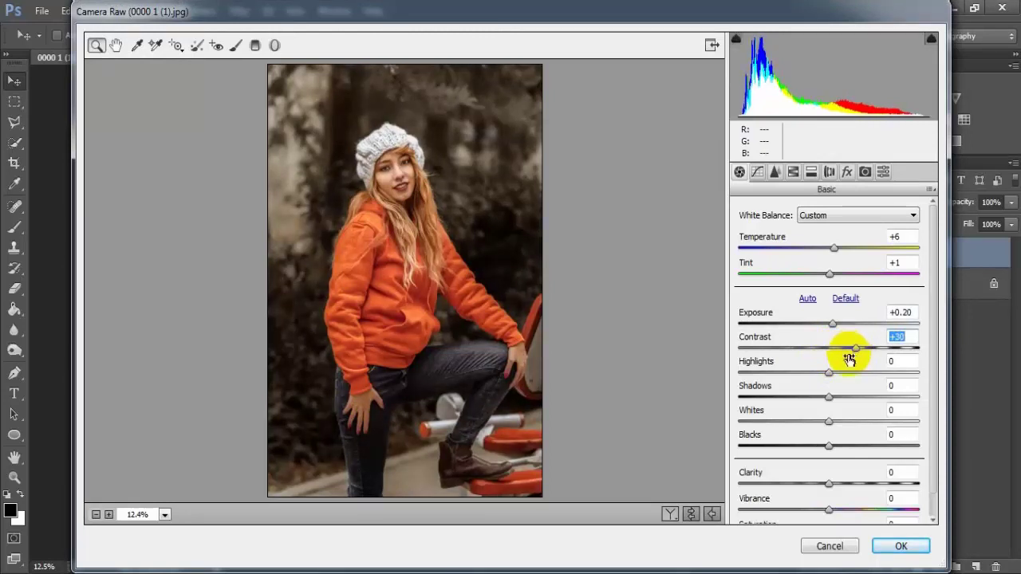
Set Highlights -40, Shadows +30, Whites -30 and Blacks +12.
{"action": "left_click", "coordinate": [829, 373]}
{"action": "left_click_drag", "start_coordinate": [829, 375], "coordinate": [796, 375]}
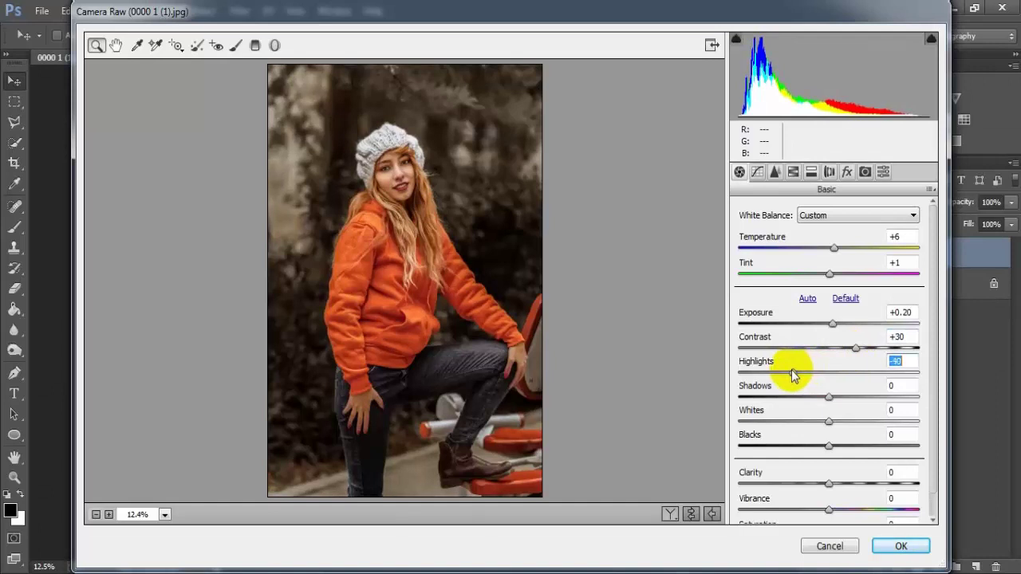
{"action": "left_click", "coordinate": [830, 399]}
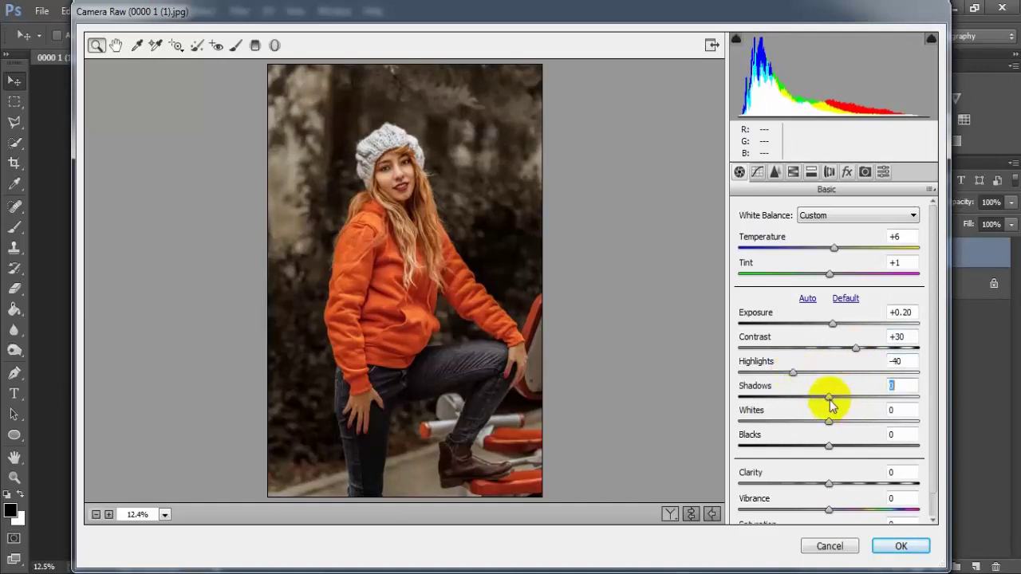
{"action": "left_click_drag", "start_coordinate": [829, 399], "coordinate": [860, 409]}
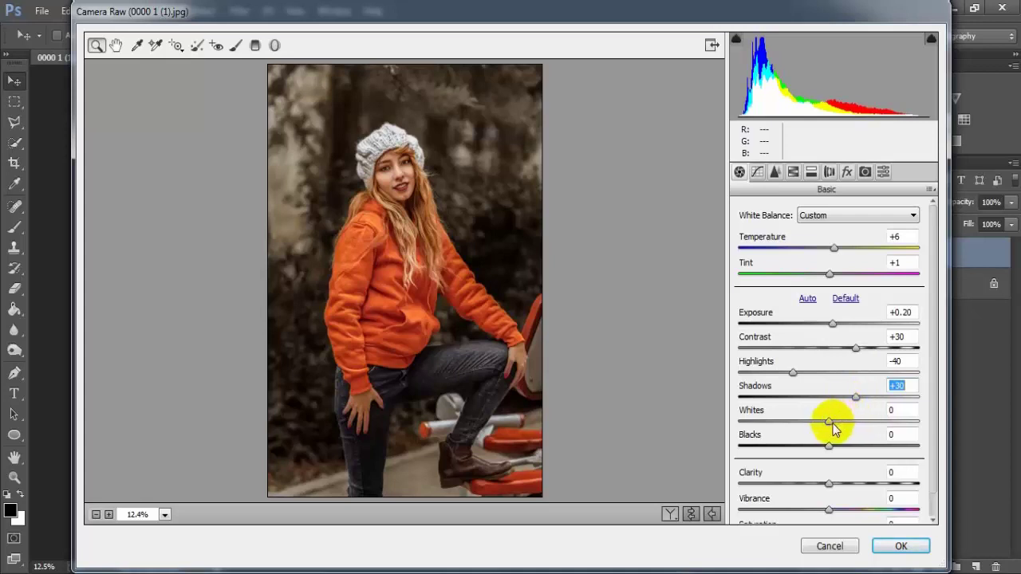
{"action": "left_click_drag", "start_coordinate": [830, 423], "coordinate": [803, 425]}
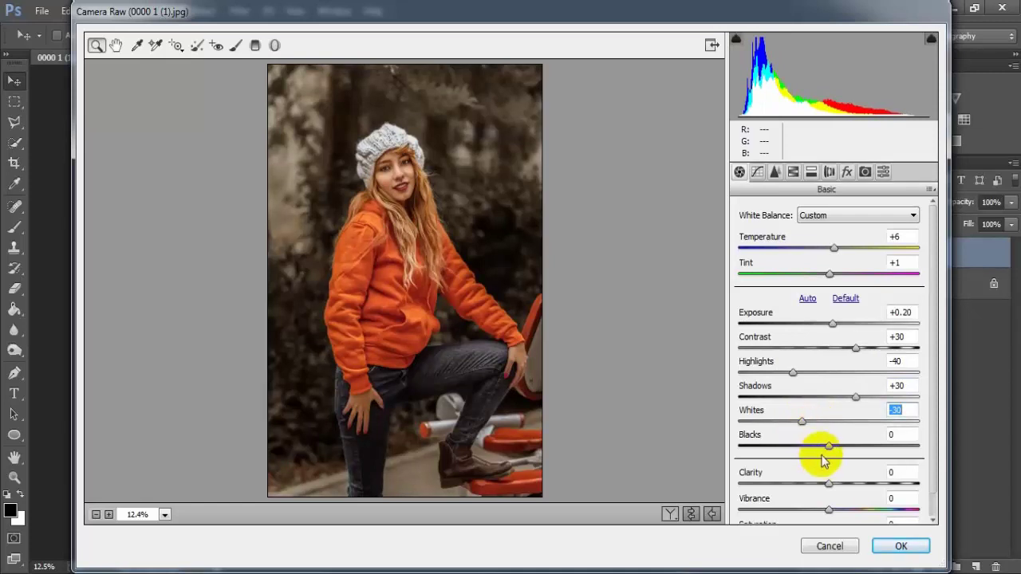
{"action": "left_click_drag", "start_coordinate": [828, 448], "coordinate": [835, 452]}
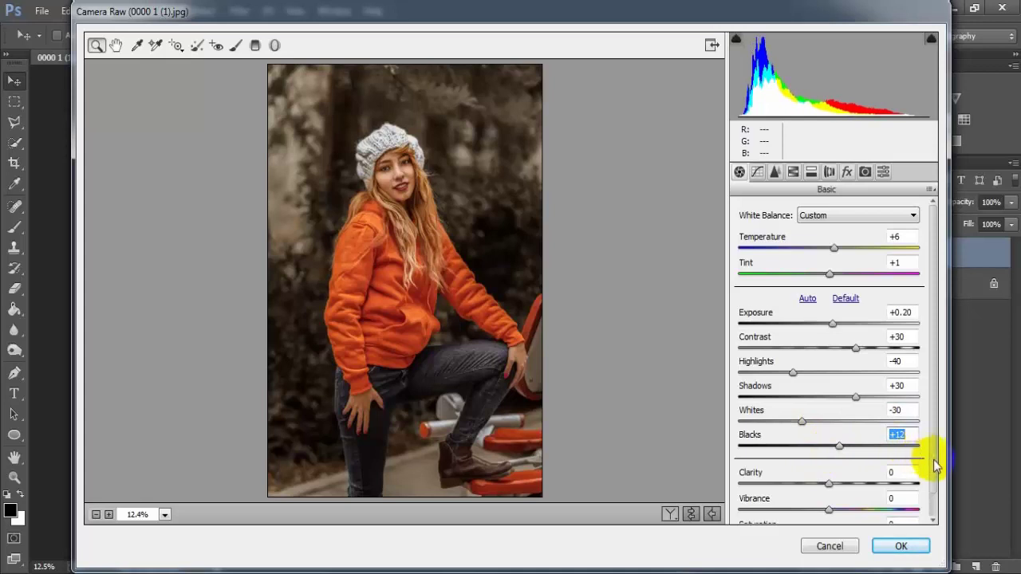
{"action": "left_click_drag", "start_coordinate": [934, 467], "coordinate": [936, 493]}
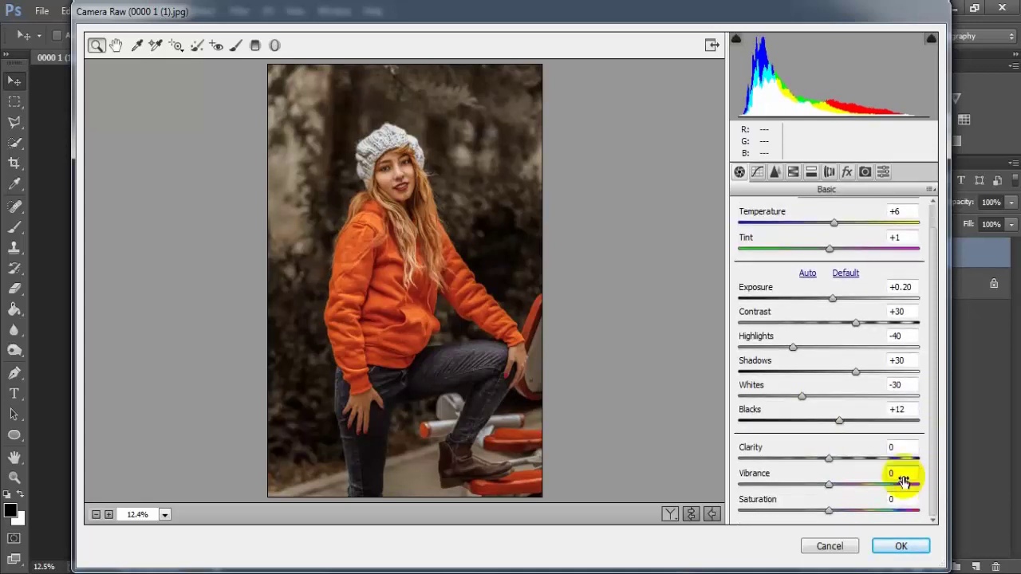
Set Clarity +10, Vibrance +30 and Saturation -20 in the Basic panel.
{"action": "left_click_drag", "start_coordinate": [829, 459], "coordinate": [839, 464]}
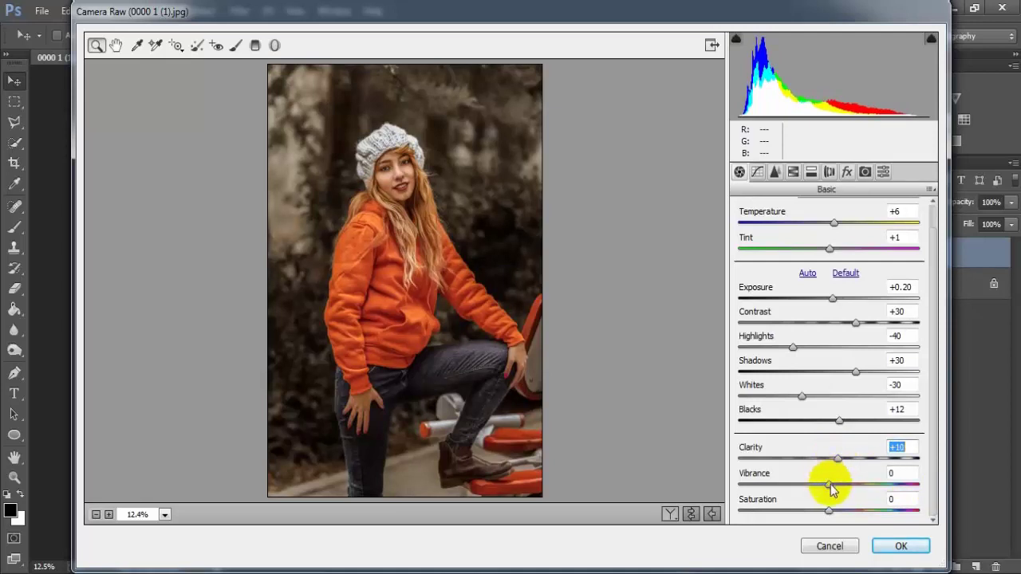
{"action": "left_click_drag", "start_coordinate": [832, 484], "coordinate": [851, 490]}
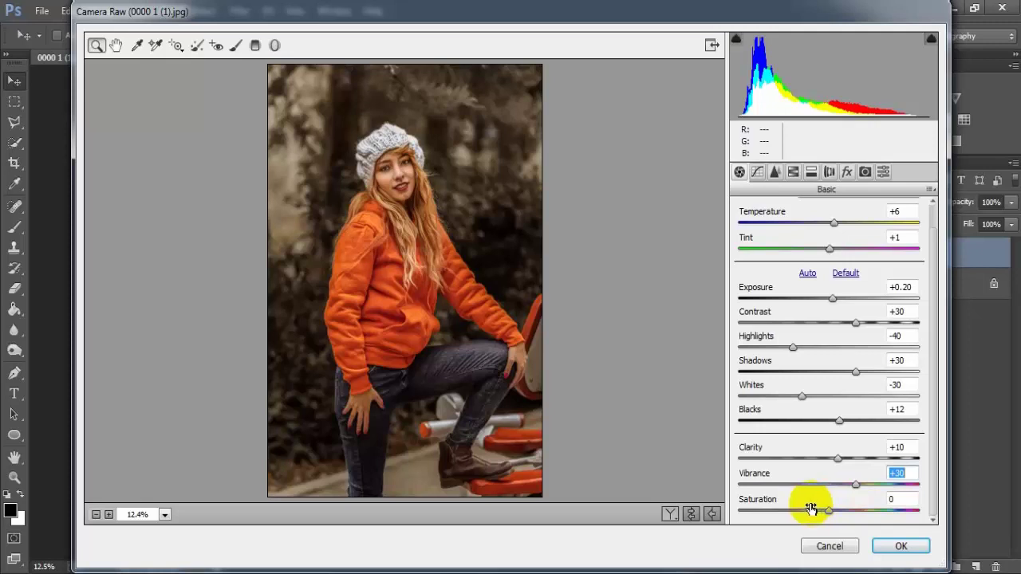
{"action": "left_click", "coordinate": [826, 512]}
{"action": "left_click_drag", "start_coordinate": [825, 512], "coordinate": [810, 512]}
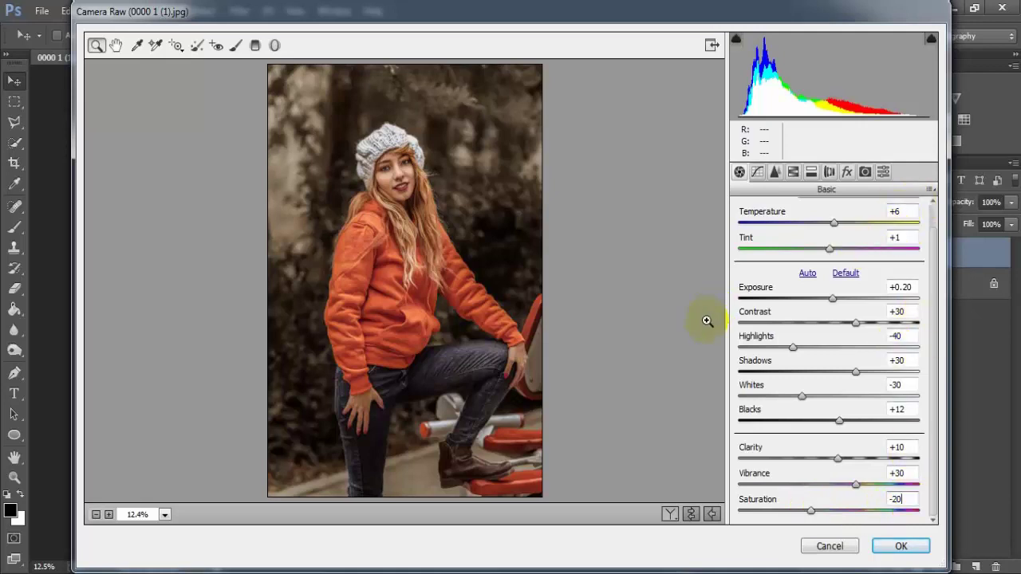
{"action": "left_click", "coordinate": [757, 174]}
Shape the RGB point curve: raise the black point, add an upper-tone point, lower the white point slightly.
{"action": "left_click", "coordinate": [739, 477]}
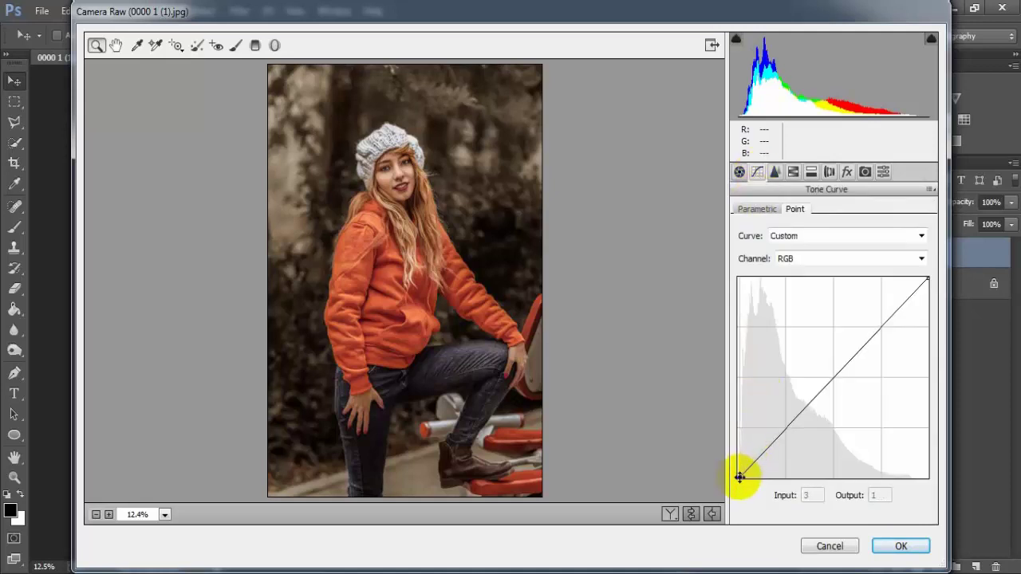
{"action": "mouse_move", "coordinate": [740, 477]}
{"action": "left_mouse_down"}
{"action": "mouse_move", "coordinate": [736, 464]}
{"action": "mouse_move", "coordinate": [758, 453]}
{"action": "left_mouse_up"}
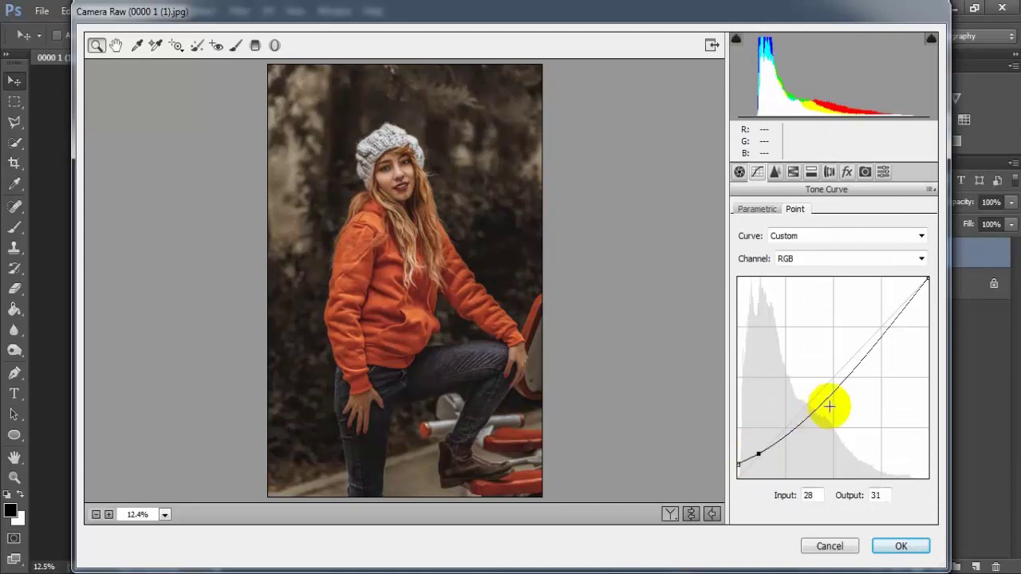
{"action": "left_click_drag", "start_coordinate": [854, 359], "coordinate": [857, 350]}
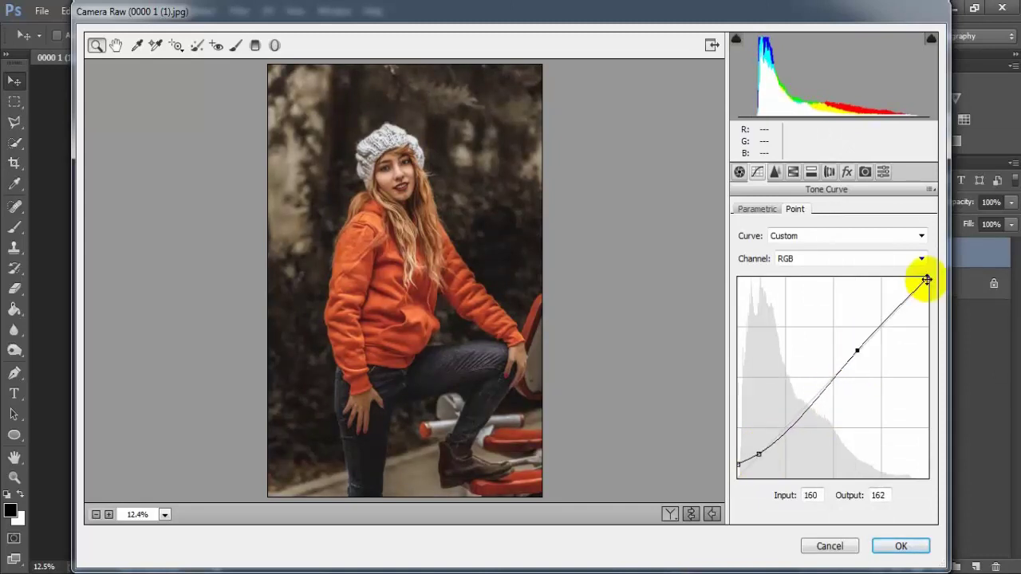
{"action": "left_click_drag", "start_coordinate": [926, 282], "coordinate": [923, 284]}
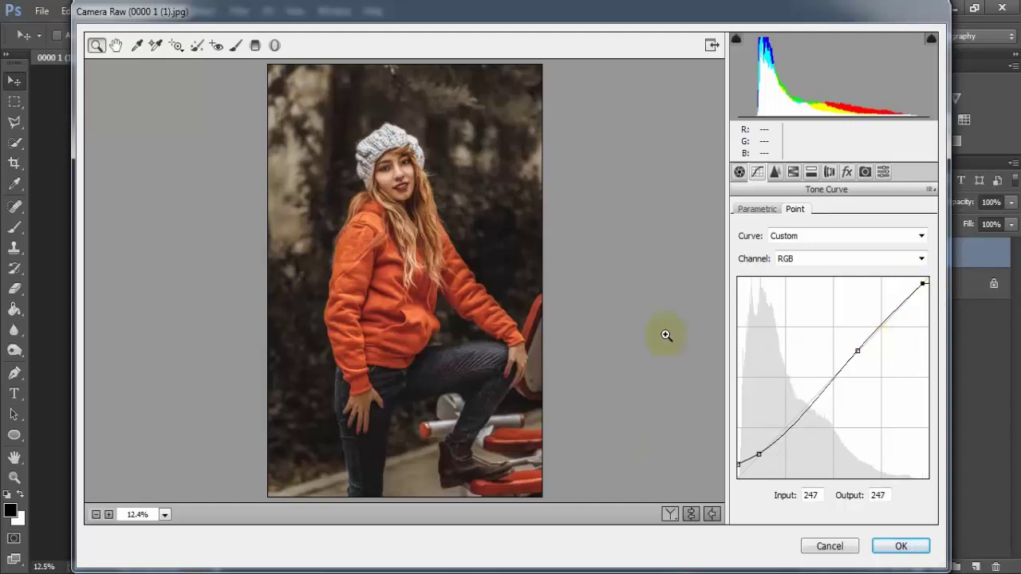
In the Detail tab, set sharpening Amount 10 and color noise reduction 13.
{"action": "left_click", "coordinate": [774, 172]}
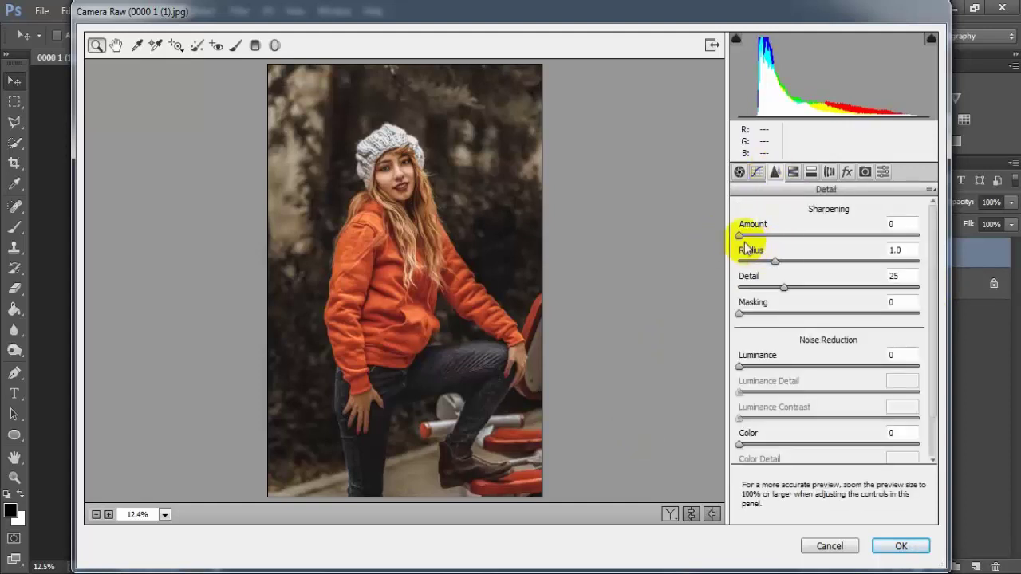
{"action": "left_click_drag", "start_coordinate": [741, 237], "coordinate": [753, 238]}
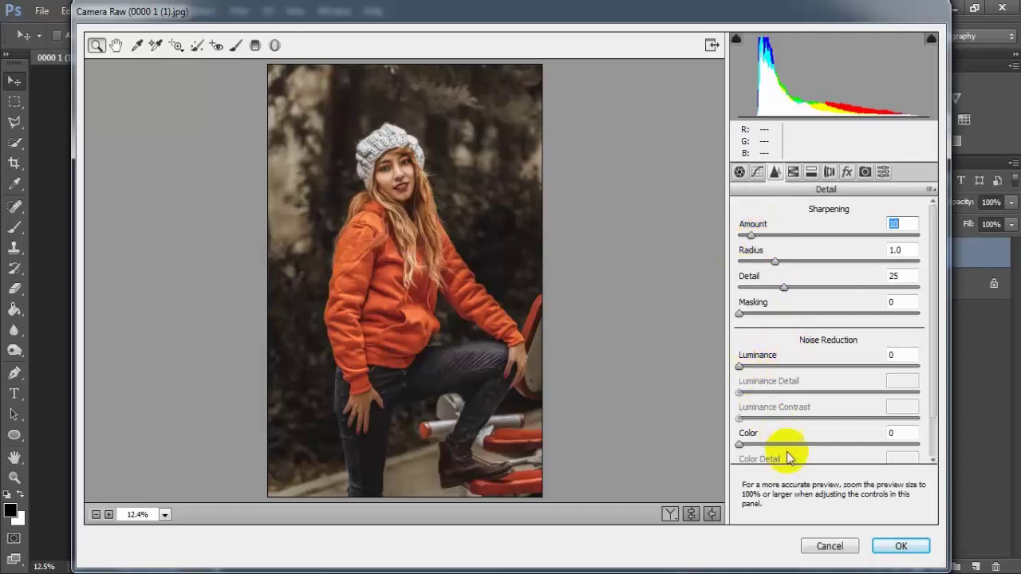
{"action": "left_click_drag", "start_coordinate": [739, 444], "coordinate": [762, 451]}
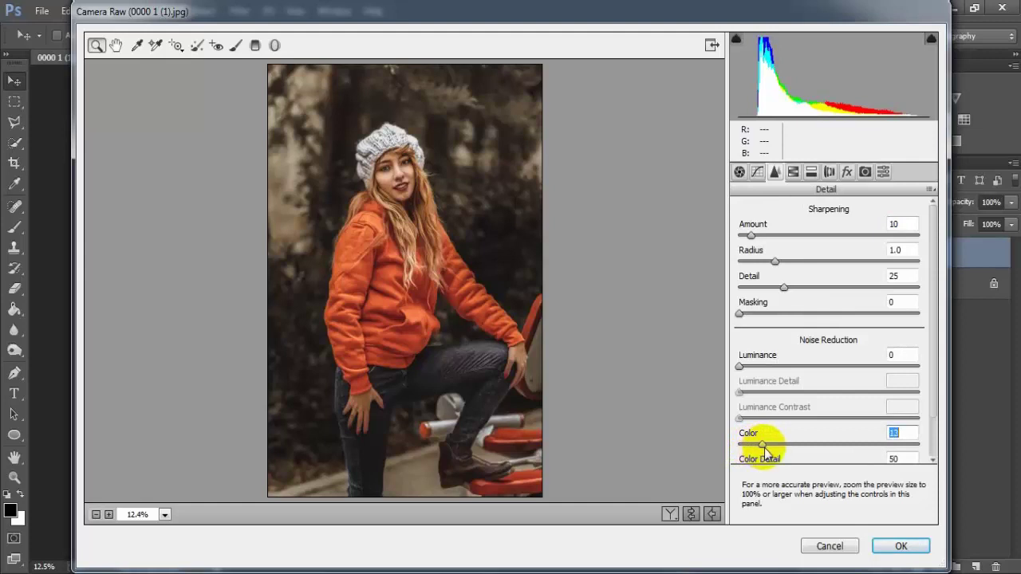
{"action": "left_click", "coordinate": [908, 433]}
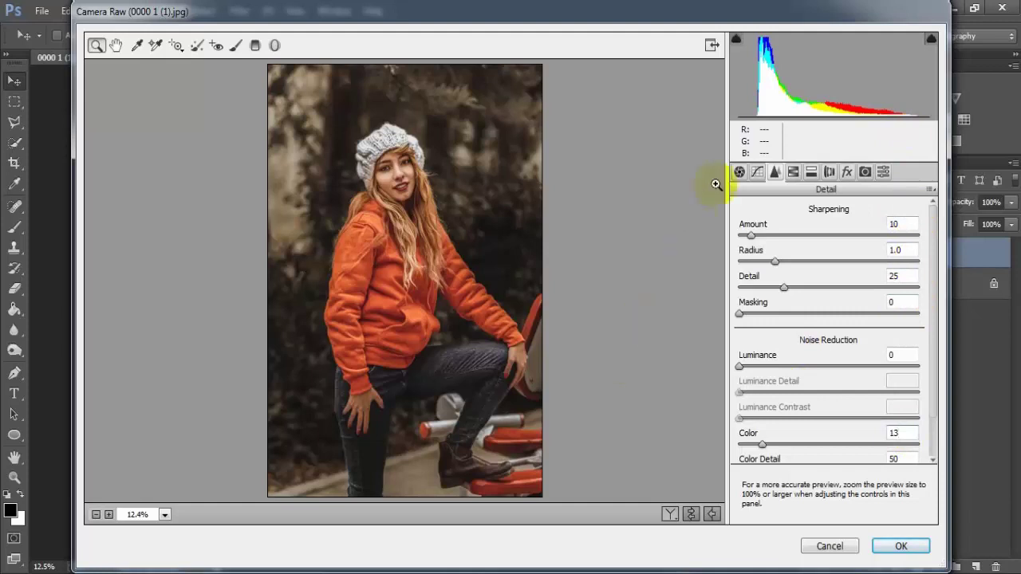
Shift the HSL Yellows hue fully to -100.
{"action": "left_click", "coordinate": [794, 173]}
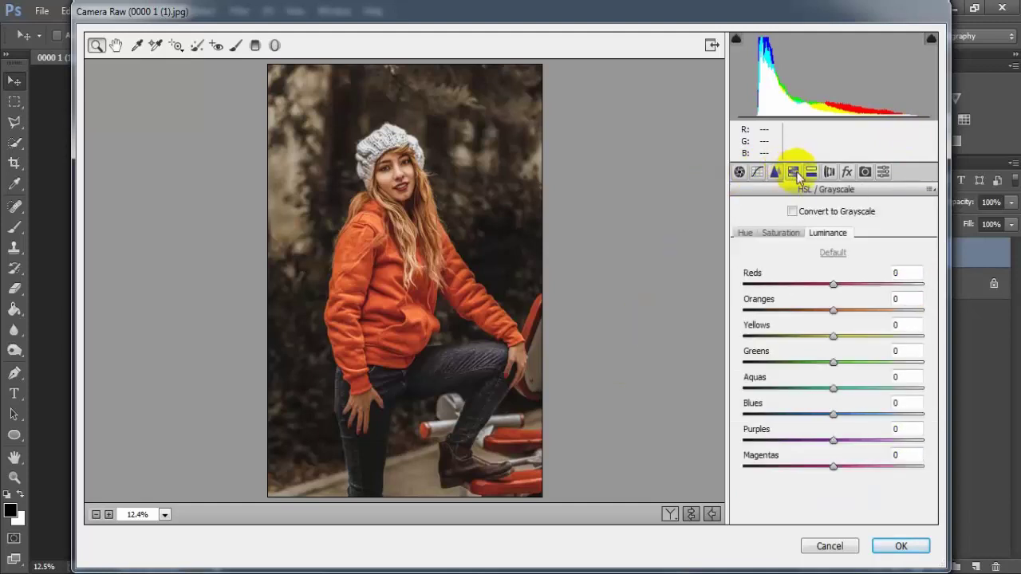
{"action": "left_click", "coordinate": [743, 234]}
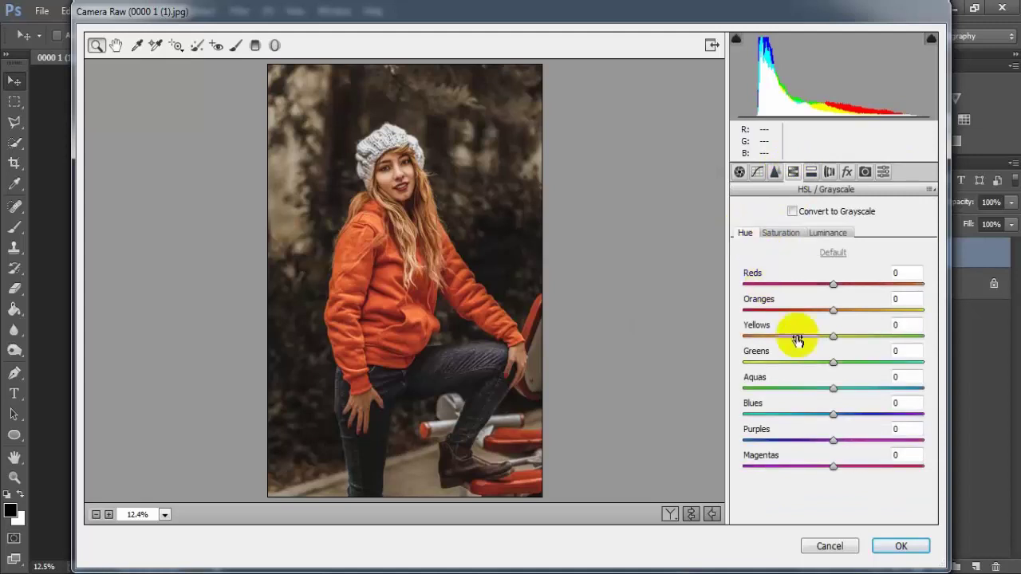
{"action": "left_click_drag", "start_coordinate": [834, 336], "coordinate": [737, 337]}
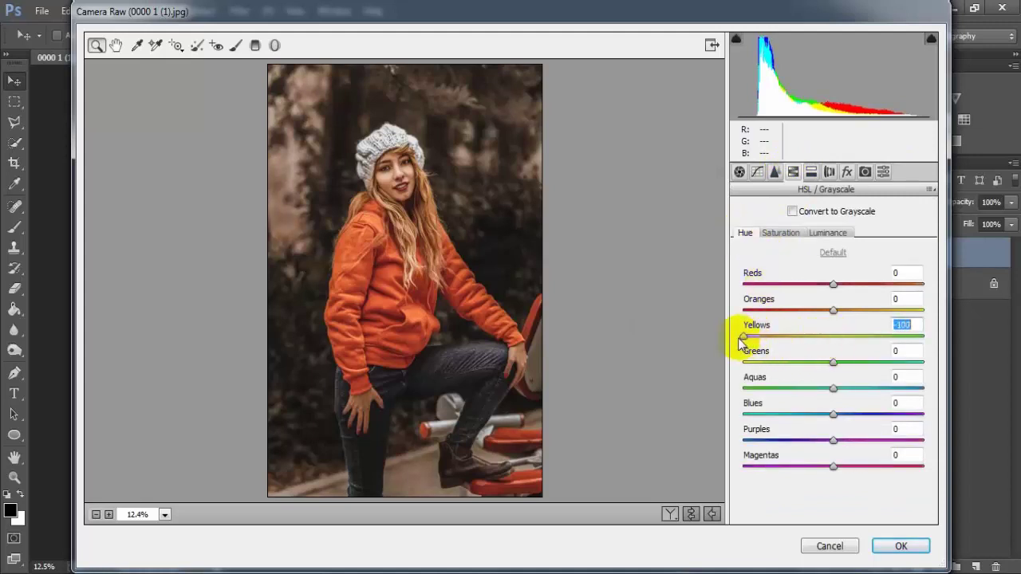
Set HSL saturation to Reds -11, Oranges -30, and Yellows through Magentas -100.
{"action": "left_click", "coordinate": [778, 235]}
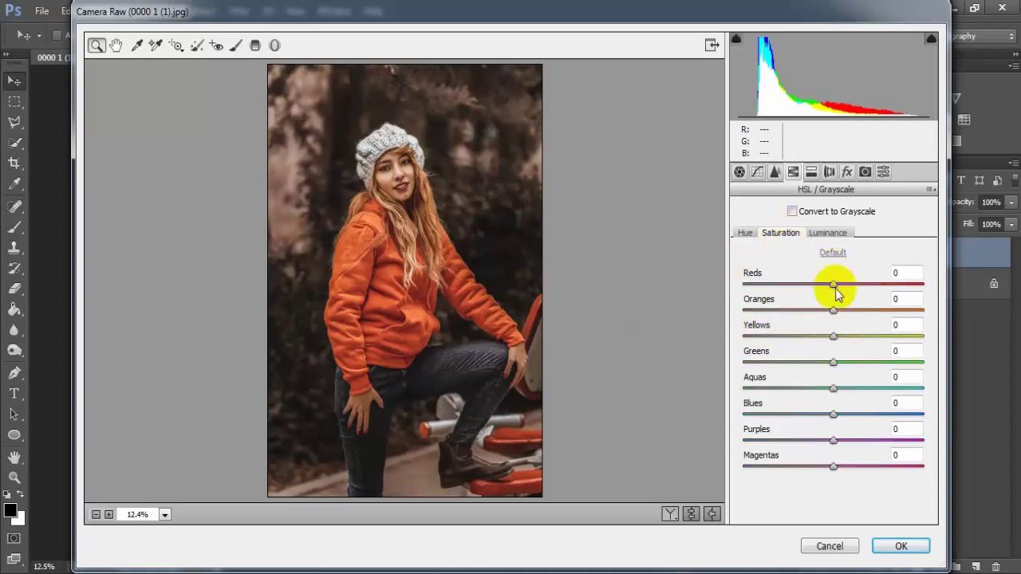
{"action": "left_click_drag", "start_coordinate": [833, 284], "coordinate": [825, 286]}
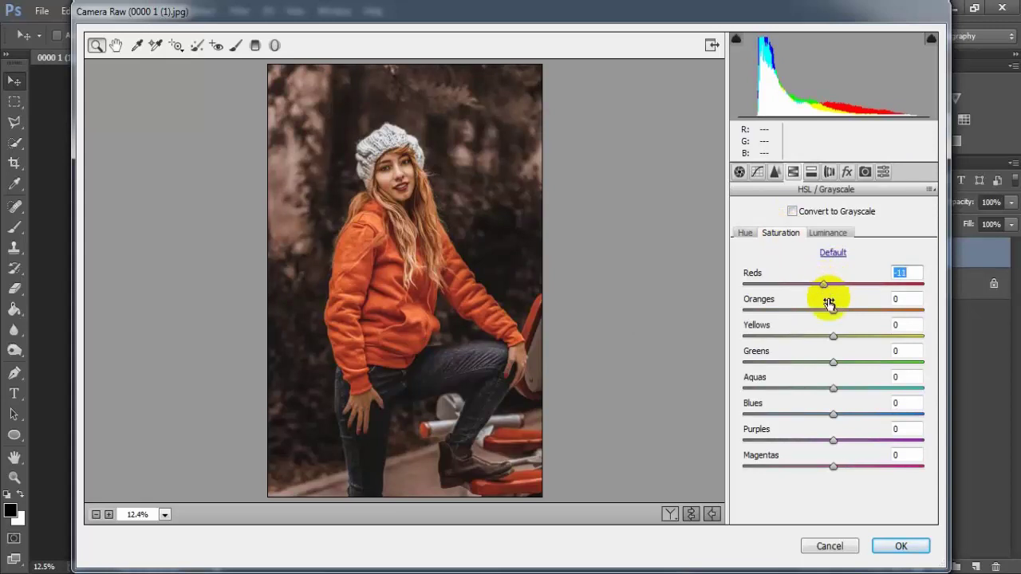
{"action": "left_click_drag", "start_coordinate": [834, 311], "coordinate": [805, 307]}
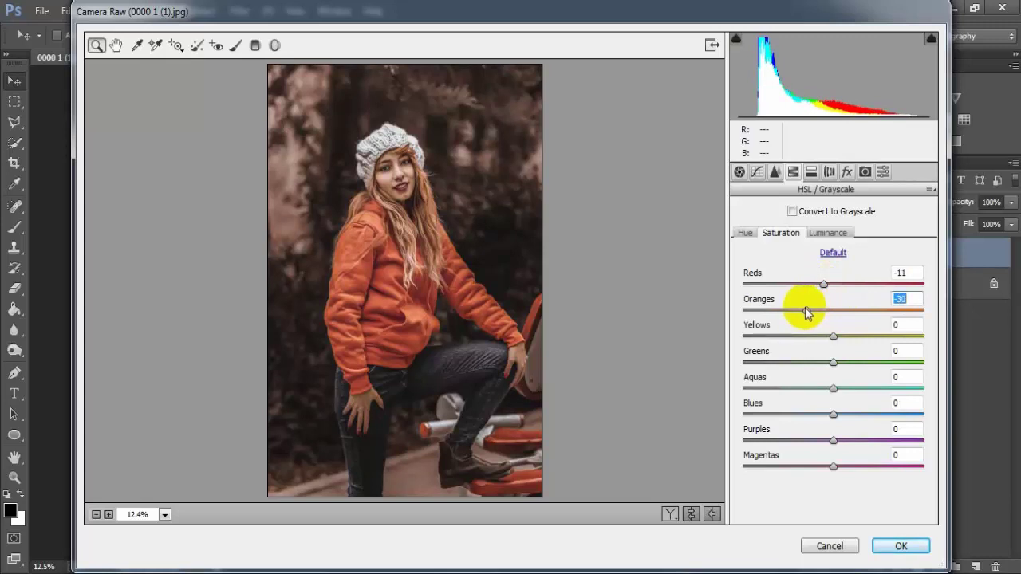
{"action": "left_click_drag", "start_coordinate": [832, 336], "coordinate": [698, 339]}
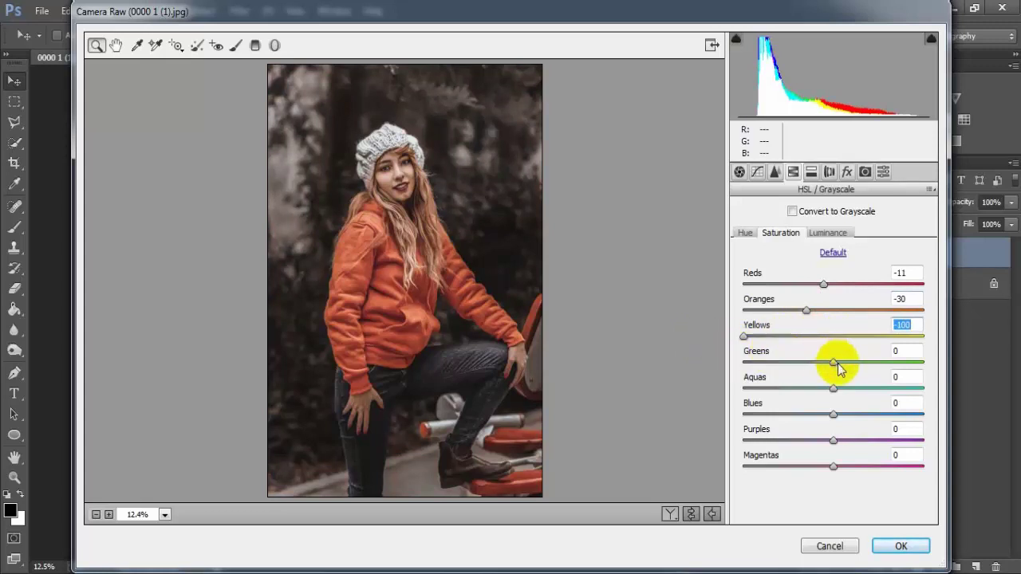
{"action": "left_click_drag", "start_coordinate": [834, 363], "coordinate": [744, 363]}
{"action": "left_click_drag", "start_coordinate": [833, 388], "coordinate": [752, 397]}
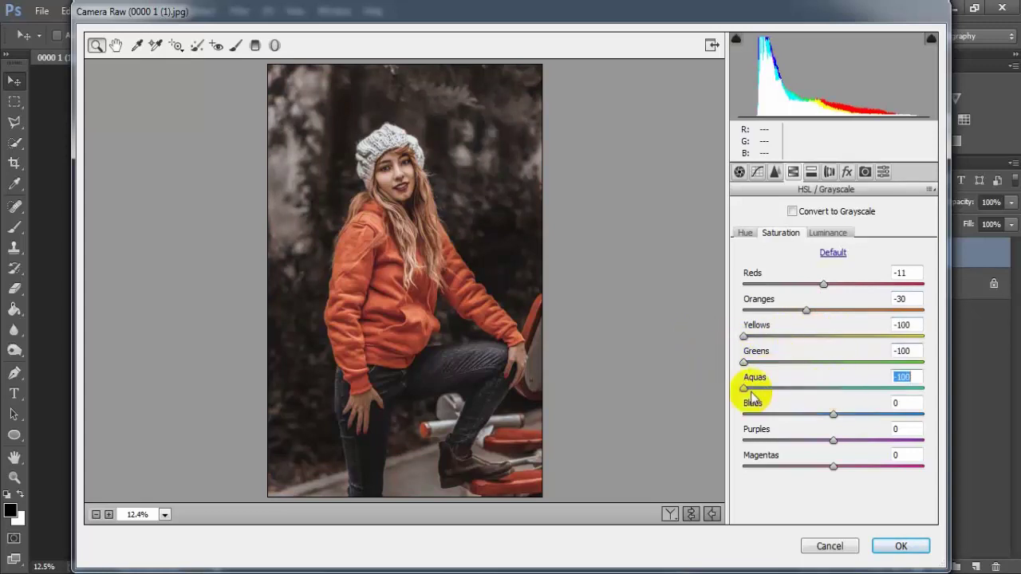
{"action": "left_click_drag", "start_coordinate": [833, 414], "coordinate": [695, 449]}
{"action": "left_click_drag", "start_coordinate": [834, 466], "coordinate": [713, 468]}
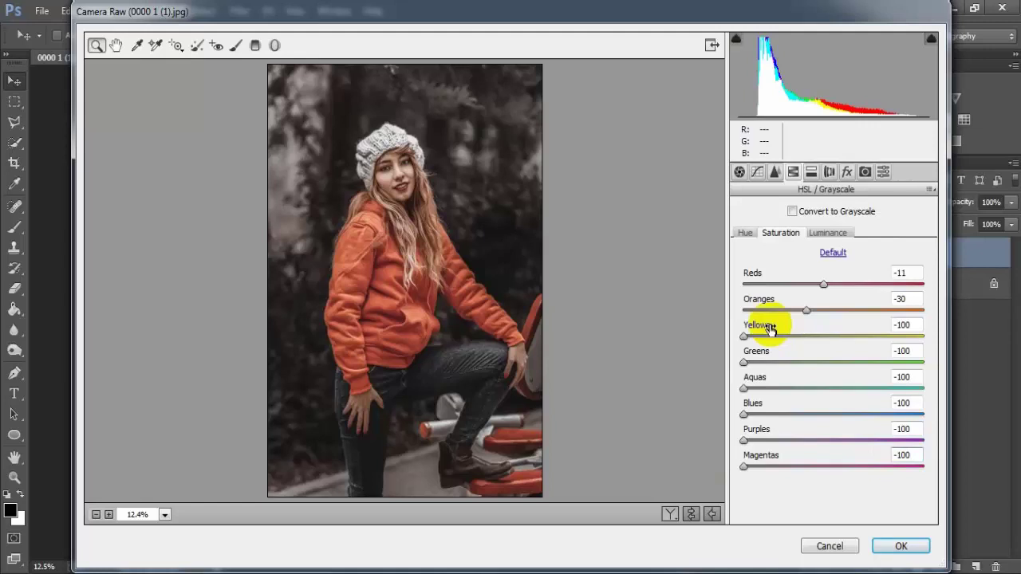
Set HSL luminance to Reds -10, Oranges +14, Yellows -20 and Aquas -30.
{"action": "left_click", "coordinate": [833, 234]}
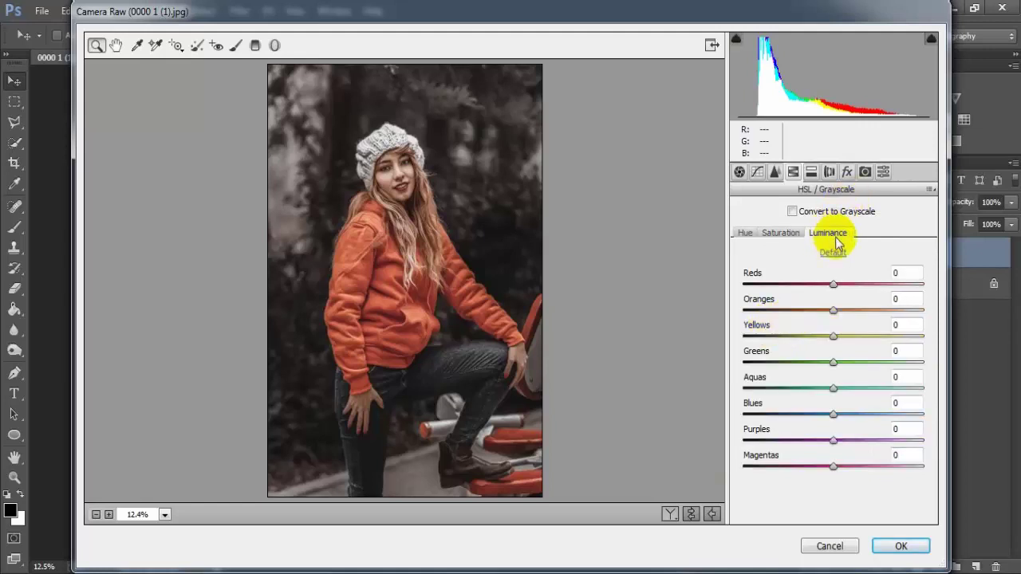
{"action": "left_click_drag", "start_coordinate": [833, 286], "coordinate": [825, 291]}
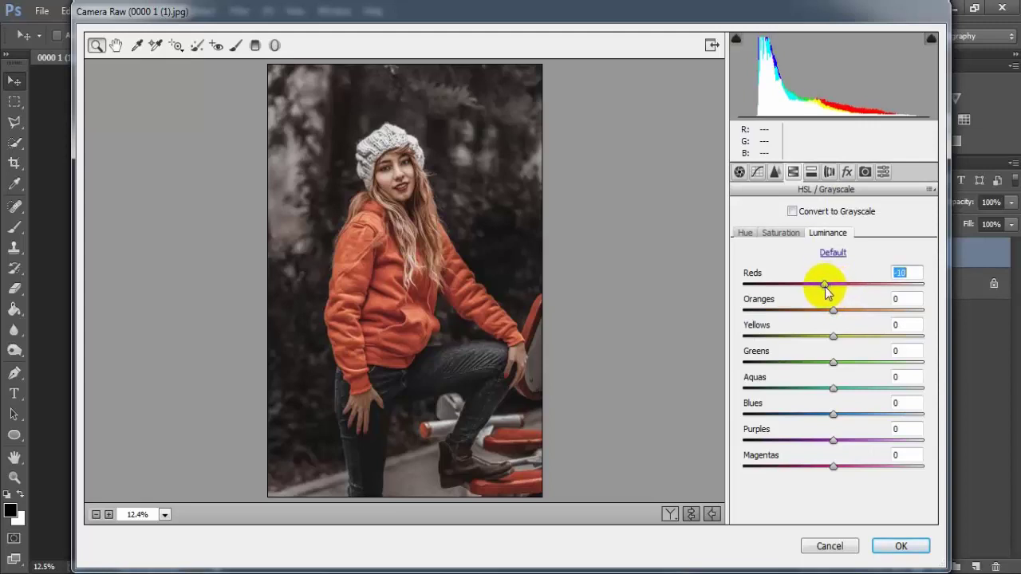
{"action": "left_click_drag", "start_coordinate": [833, 310], "coordinate": [847, 319]}
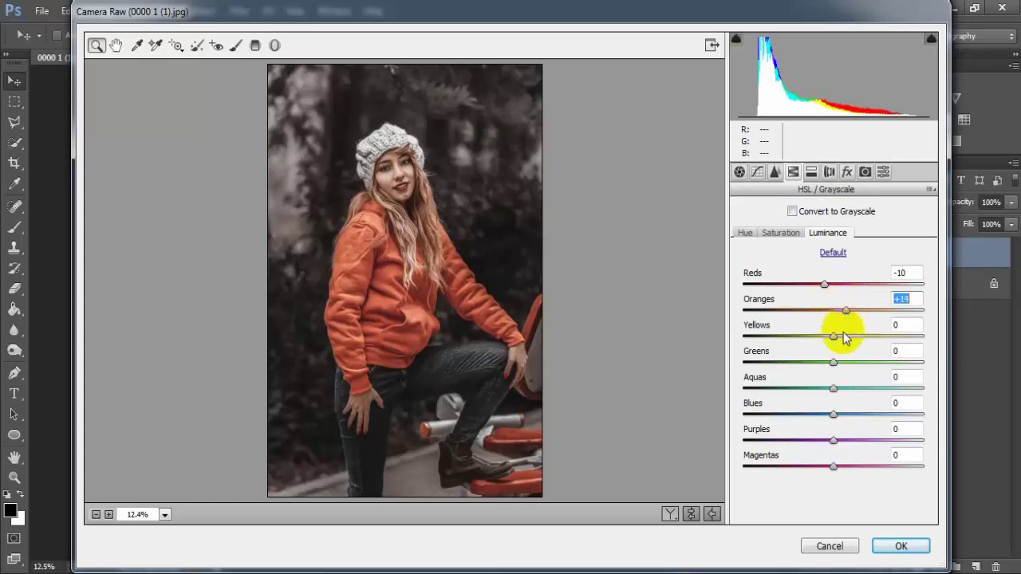
{"action": "left_click_drag", "start_coordinate": [833, 336], "coordinate": [812, 339]}
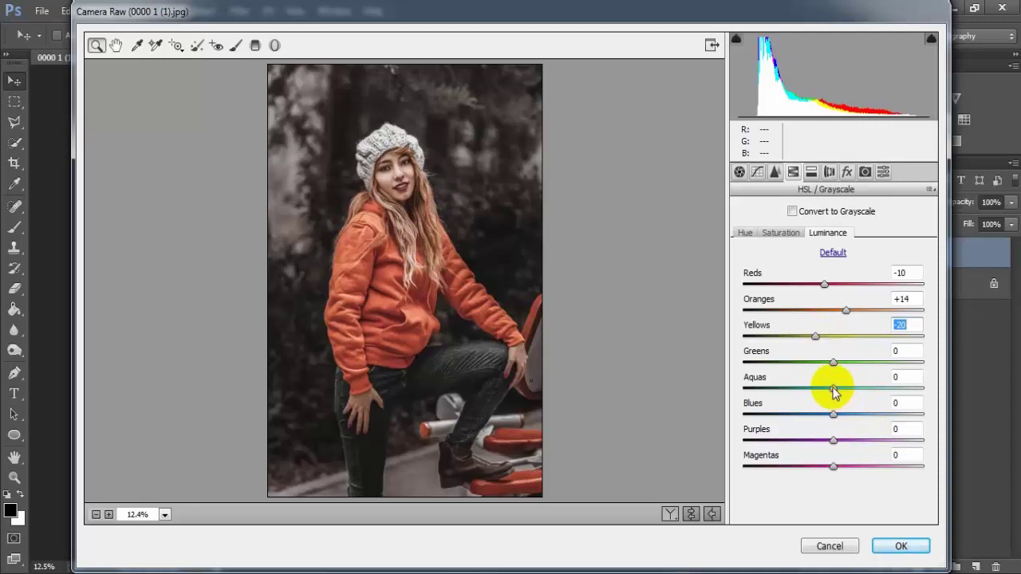
{"action": "left_click_drag", "start_coordinate": [833, 391], "coordinate": [808, 393]}
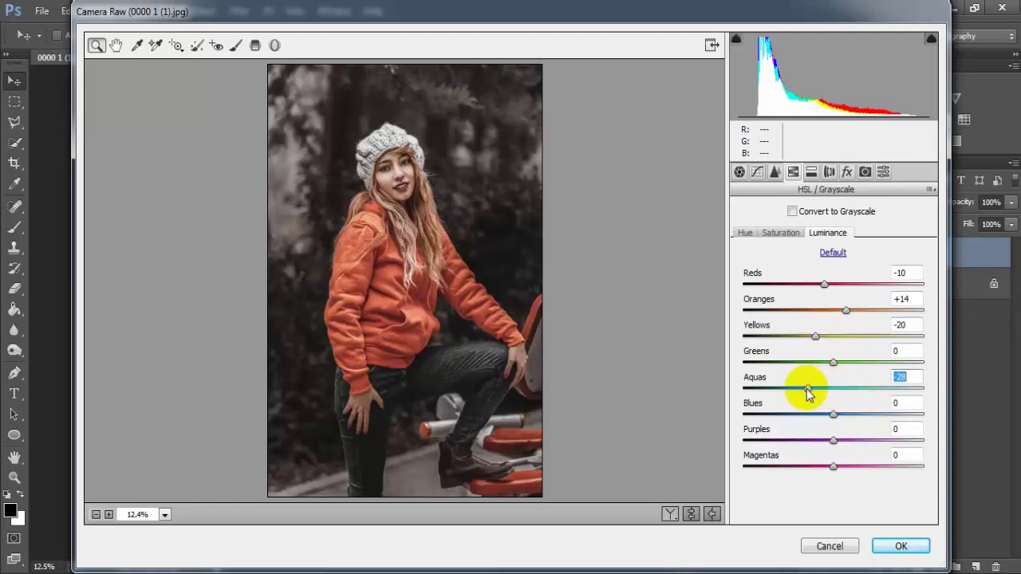
{"action": "left_click", "coordinate": [903, 378]}
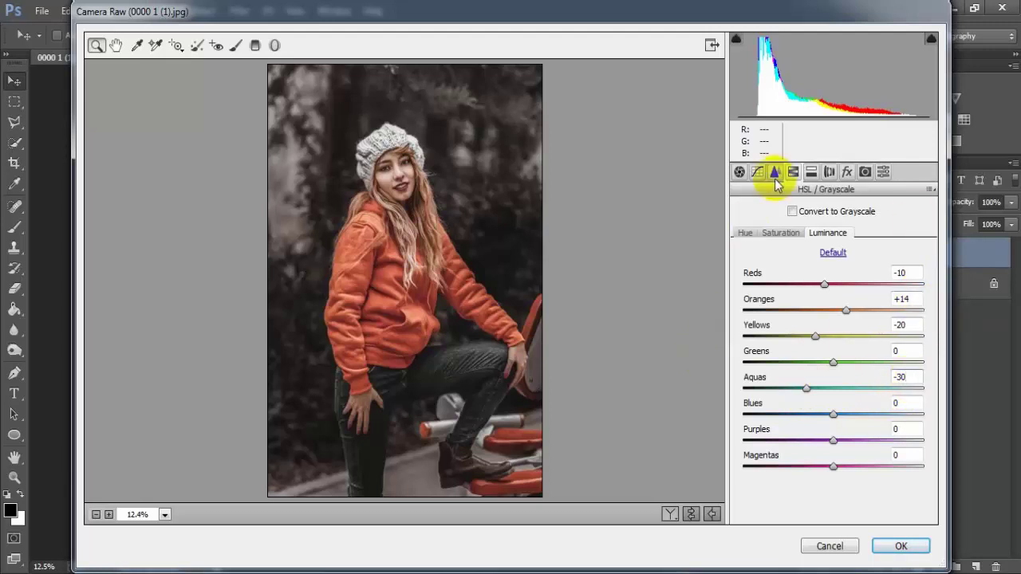
Split-tone highlights at hue 251, saturation 8, and shadows at hue 207, saturation 9.
{"action": "left_click", "coordinate": [811, 172]}
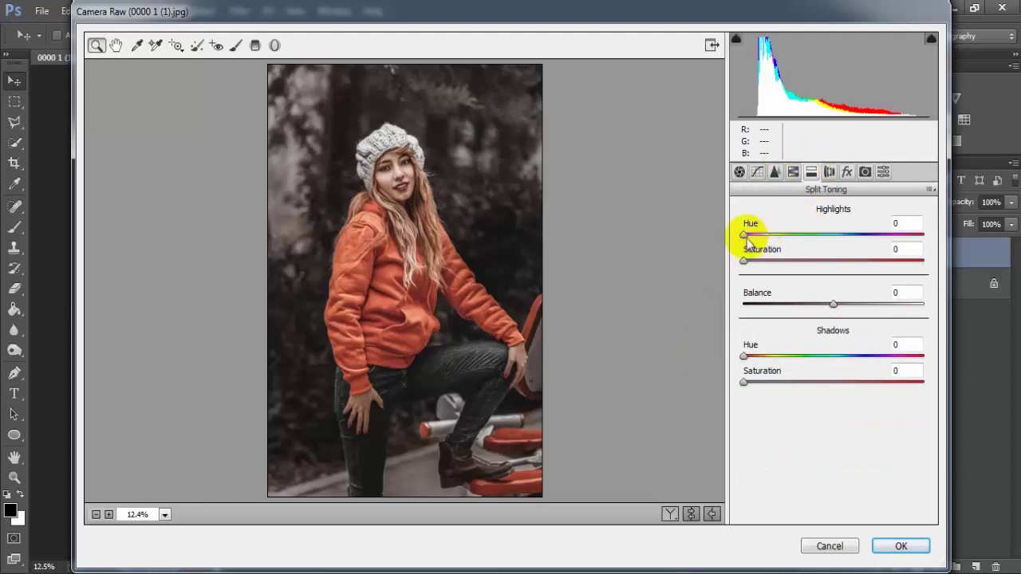
{"action": "left_click_drag", "start_coordinate": [743, 236], "coordinate": [864, 250]}
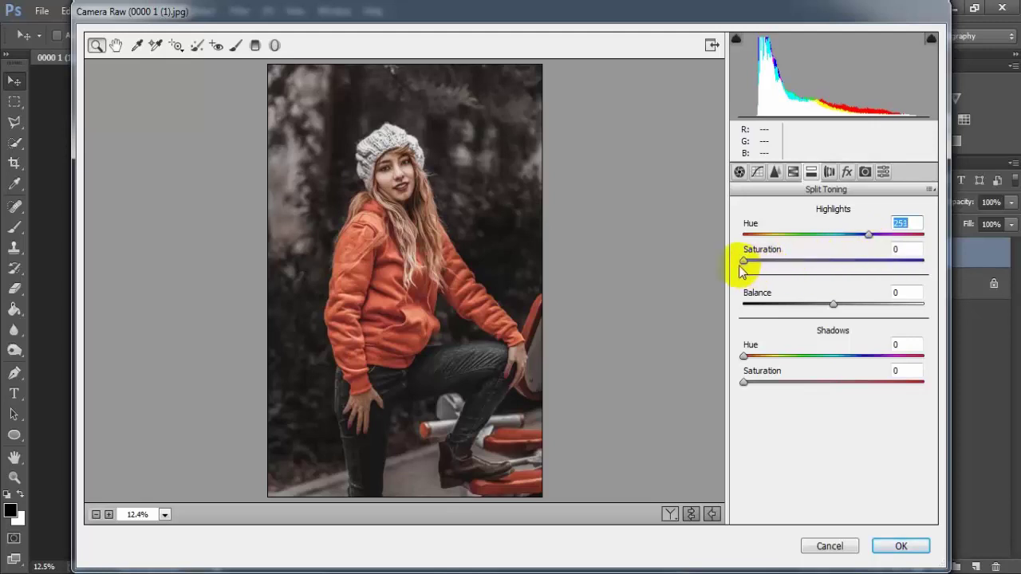
{"action": "left_click_drag", "start_coordinate": [744, 264], "coordinate": [749, 263]}
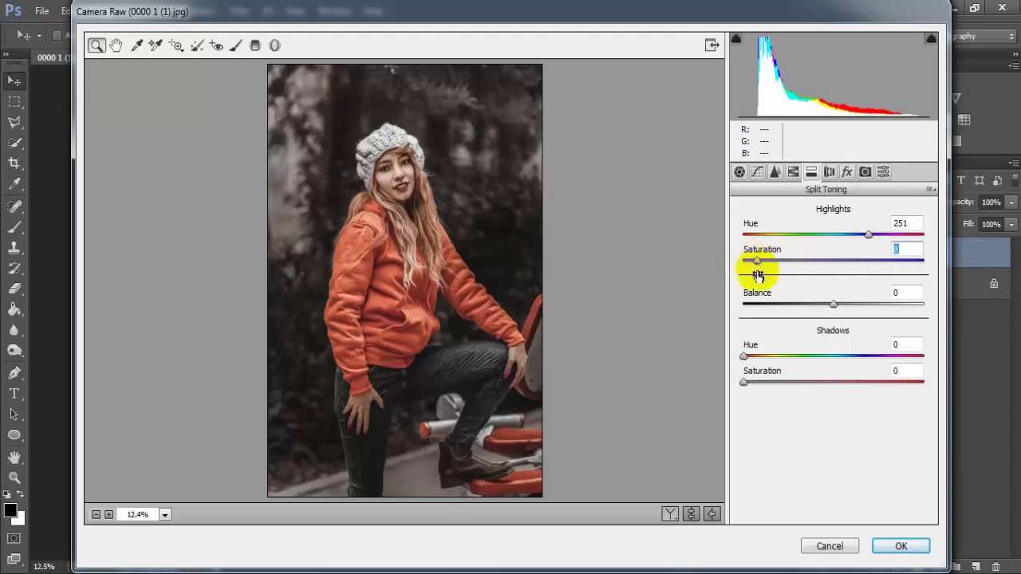
{"action": "left_click_drag", "start_coordinate": [744, 357], "coordinate": [853, 367]}
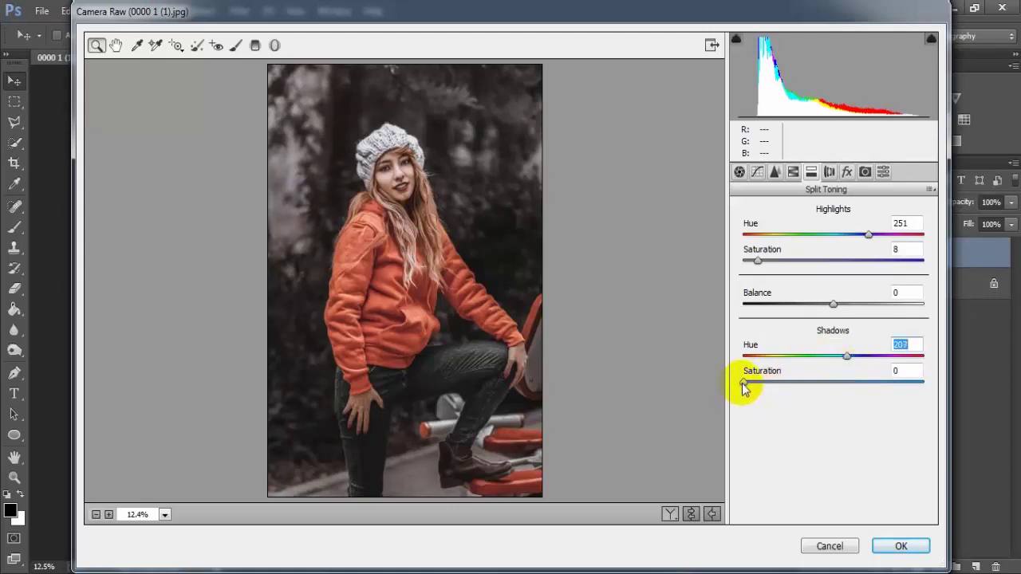
{"action": "left_click_drag", "start_coordinate": [743, 387], "coordinate": [762, 389]}
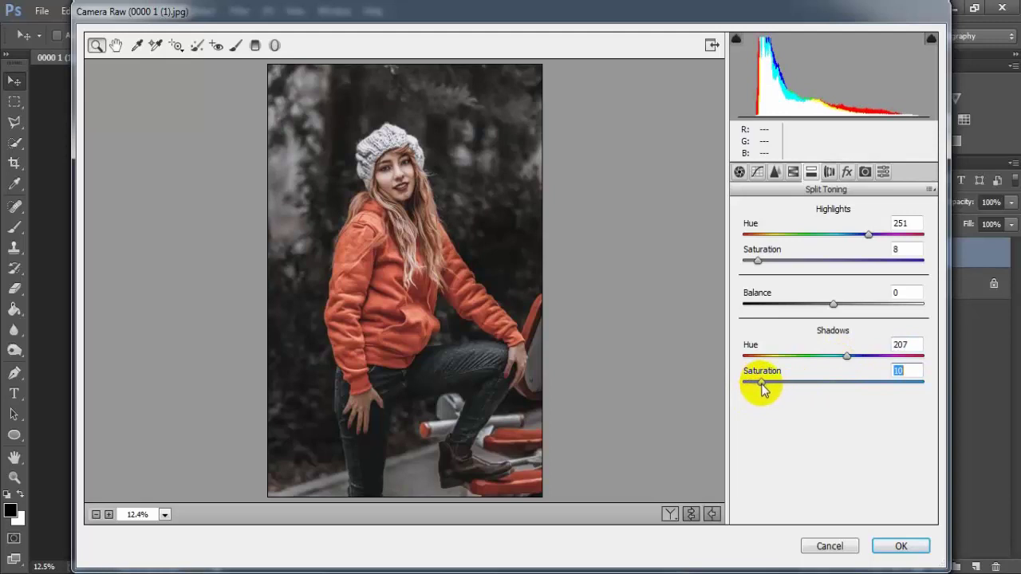
{"action": "left_click", "coordinate": [910, 369]}
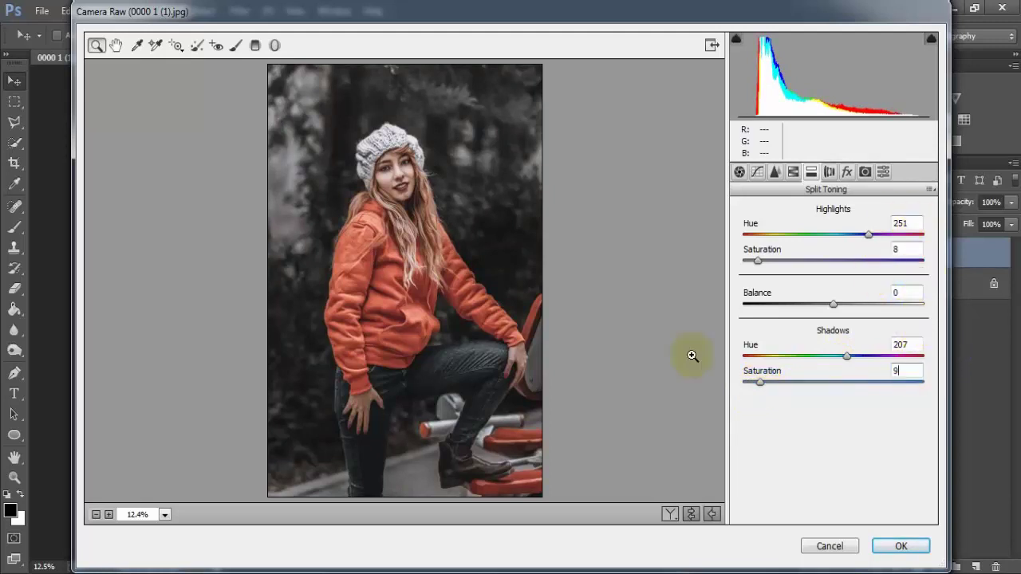
Toggle the Before/After preview, then apply the Camera Raw grade with OK.
{"action": "left_click", "coordinate": [670, 515]}
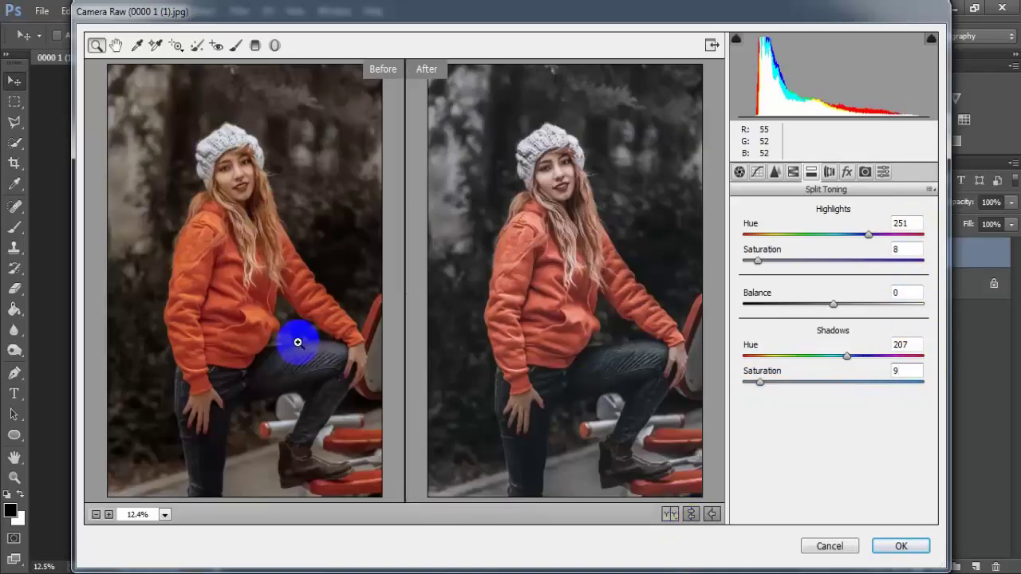
{"action": "left_click", "coordinate": [901, 547]}
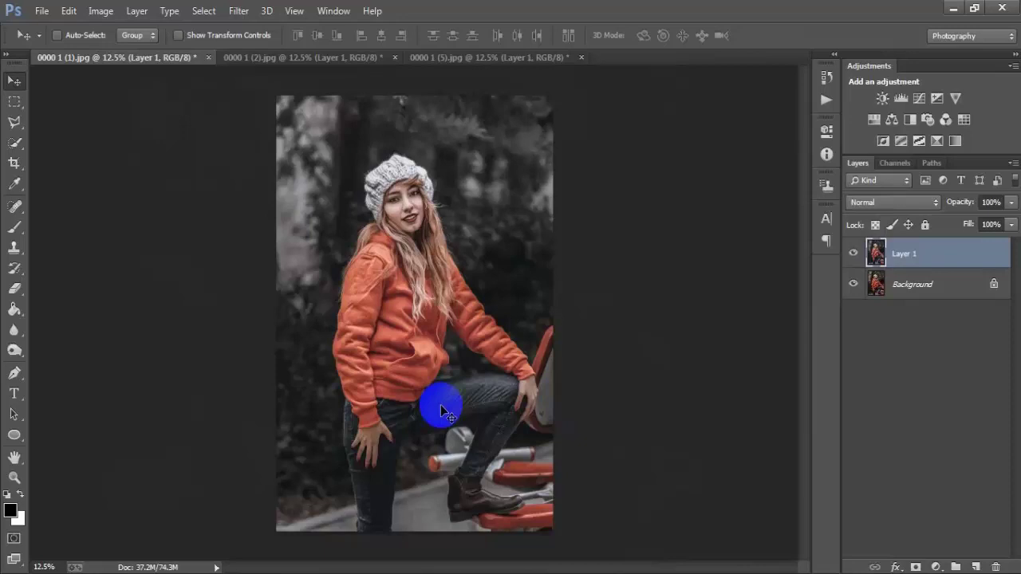
{"action": "scroll", "coordinate": [441, 405], "scroll_direction": "up", "scroll_amount": 1}
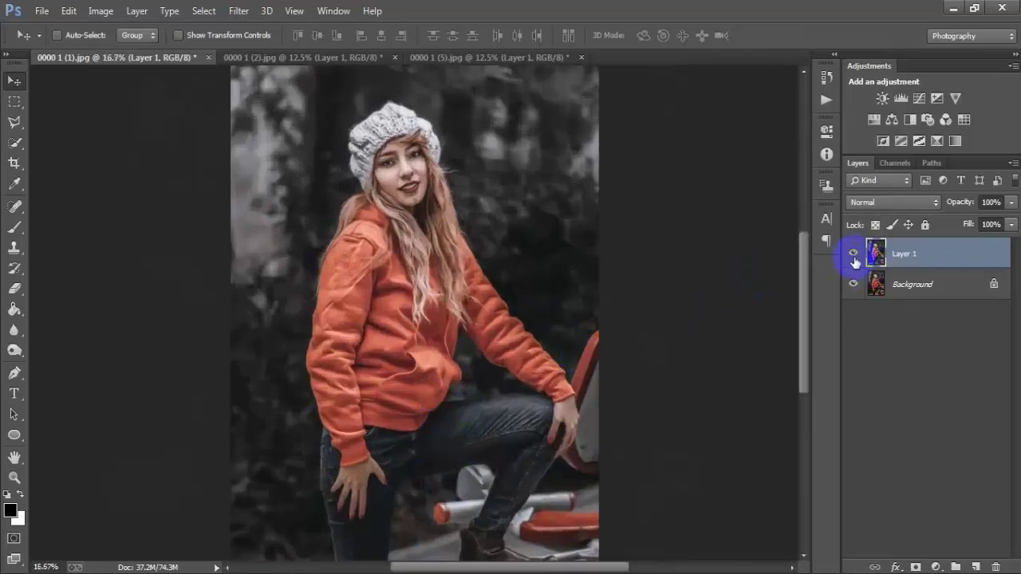
{"action": "left_click", "coordinate": [854, 254]}
{"action": "left_click", "coordinate": [854, 254]}
{"action": "left_click", "coordinate": [341, 58]}
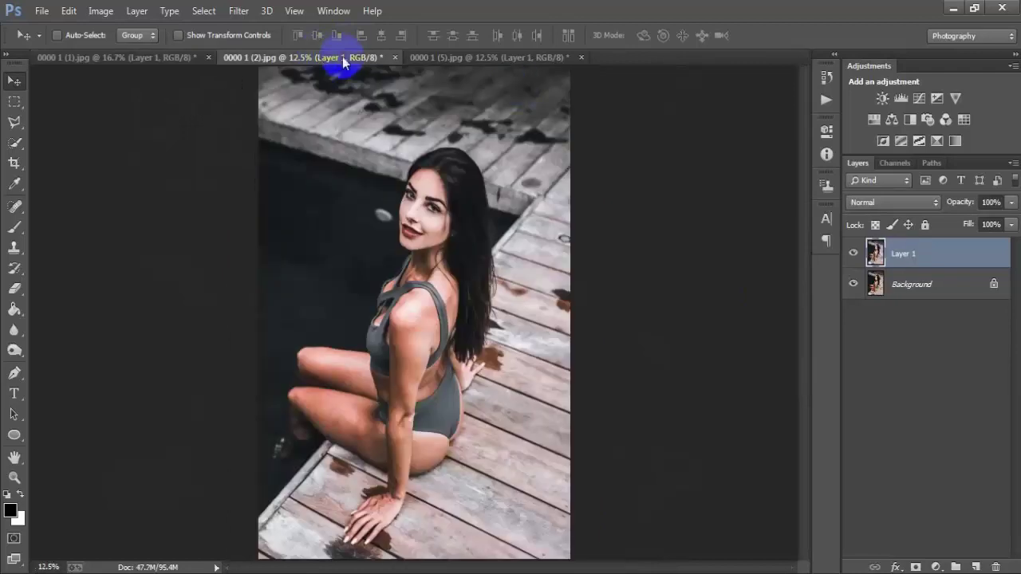
{"action": "left_click", "coordinate": [853, 254]}
{"action": "left_click", "coordinate": [853, 253]}
{"action": "left_click", "coordinate": [854, 254]}
{"action": "left_click", "coordinate": [451, 57]}
{"action": "left_click", "coordinate": [854, 253]}
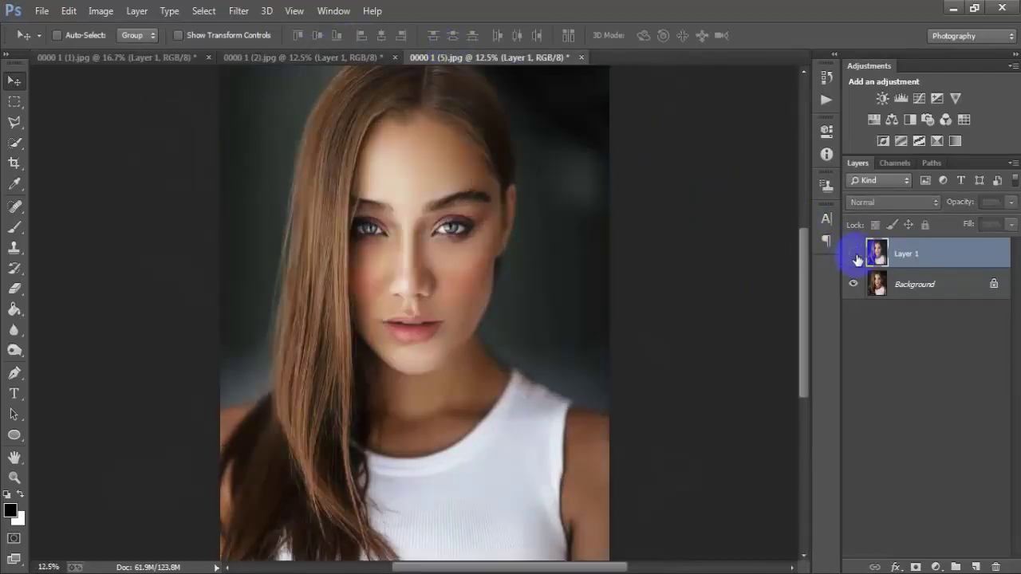
{"action": "left_click", "coordinate": [853, 254]}
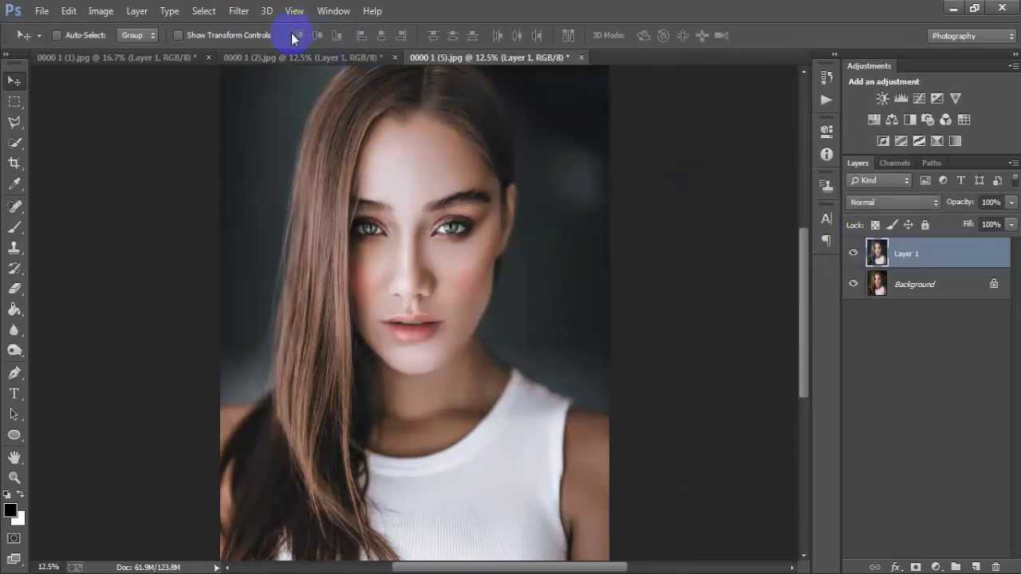
{"action": "left_click", "coordinate": [287, 57]}
{"action": "left_click", "coordinate": [854, 256]}
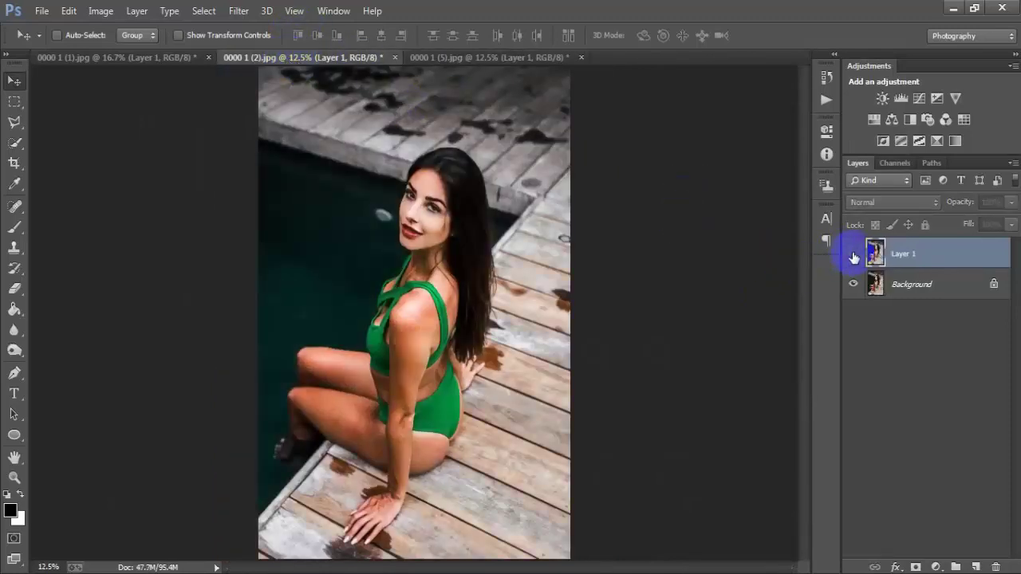
{"action": "left_click", "coordinate": [853, 254]}
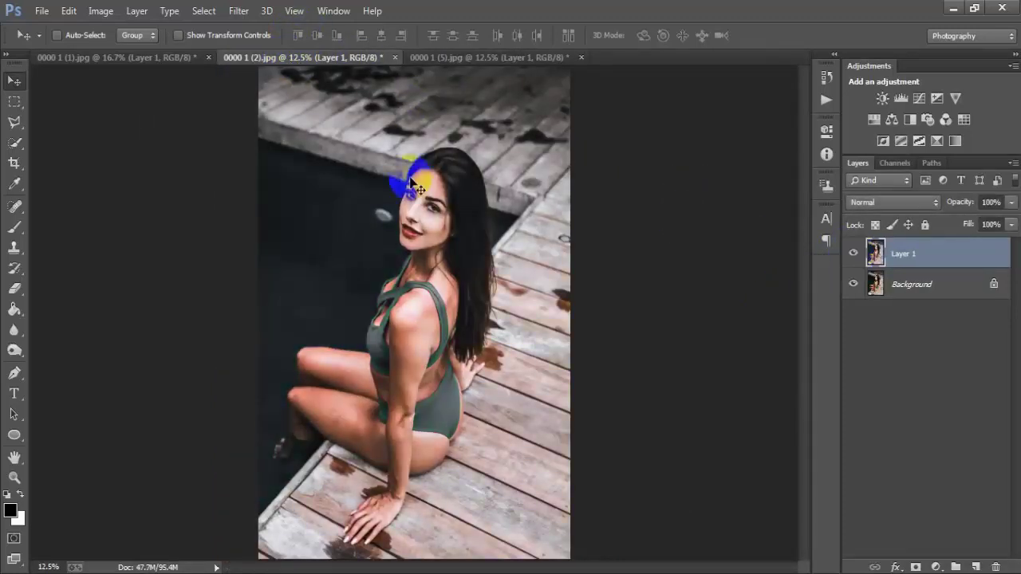
{"action": "left_click", "coordinate": [129, 57]}
{"action": "left_click", "coordinate": [853, 253]}
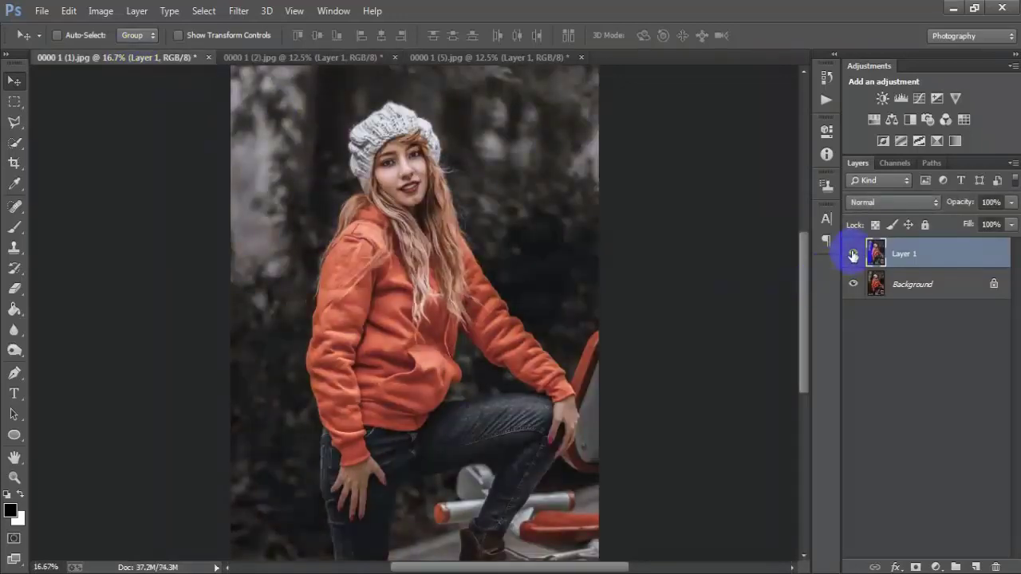
{"action": "left_click", "coordinate": [853, 254]}
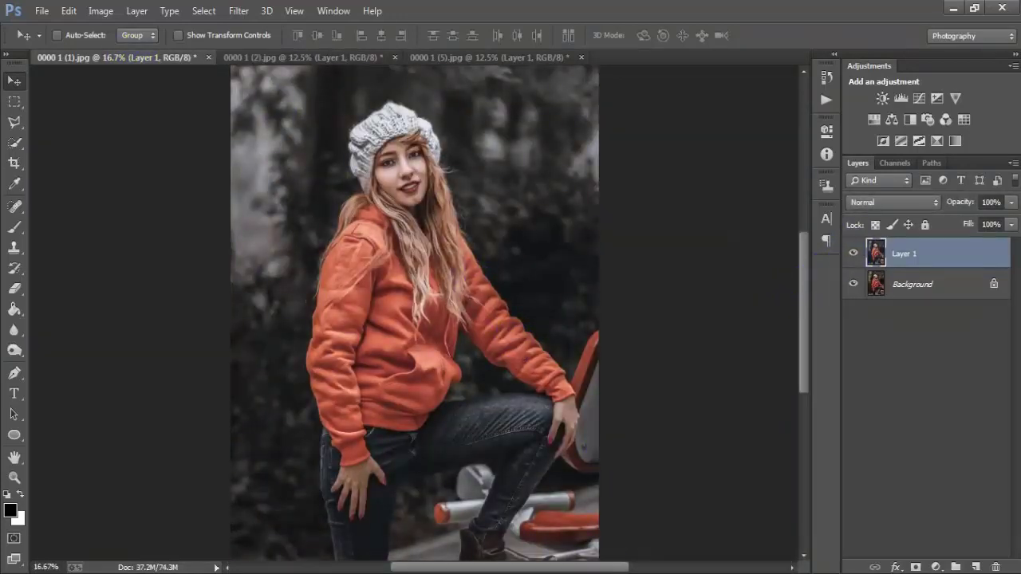